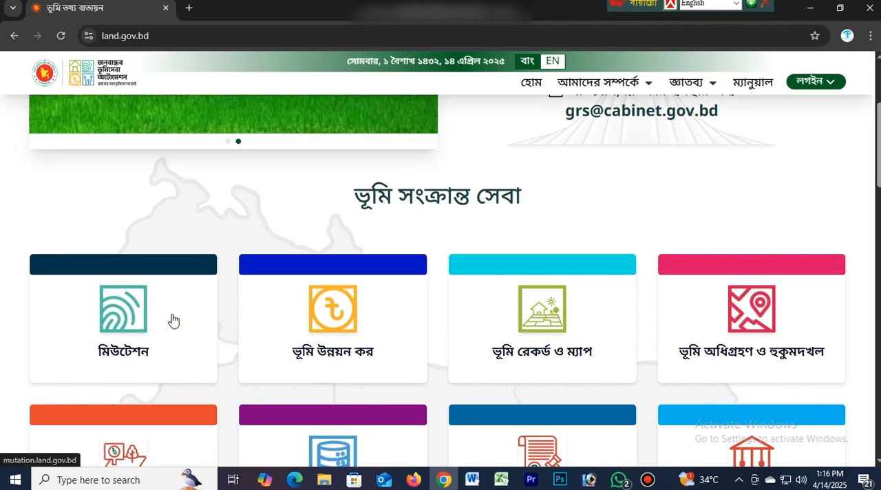
- Open the mutation service (মিউটেশন), start a new application, and go to the registration form for a new account
click(172, 319)
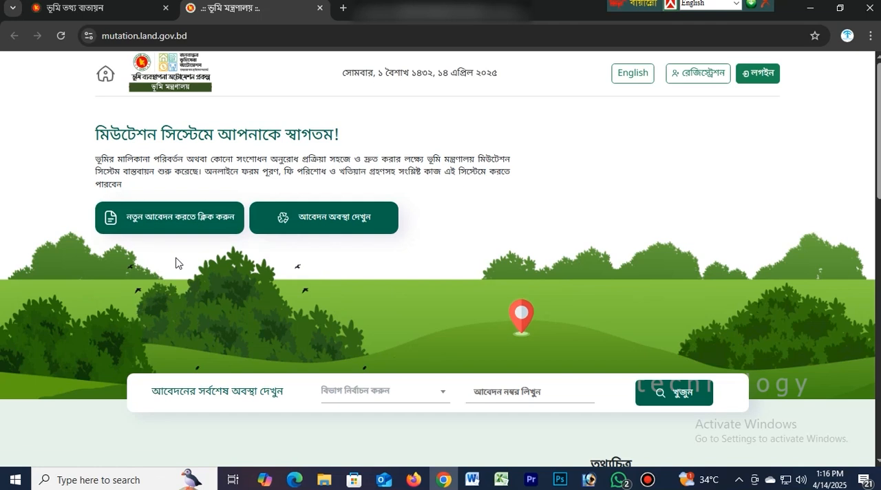
click(173, 218)
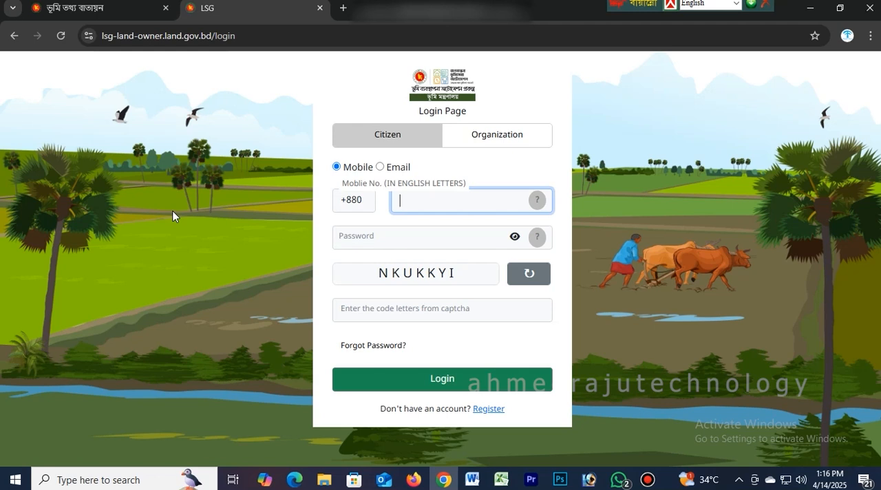
click(492, 409)
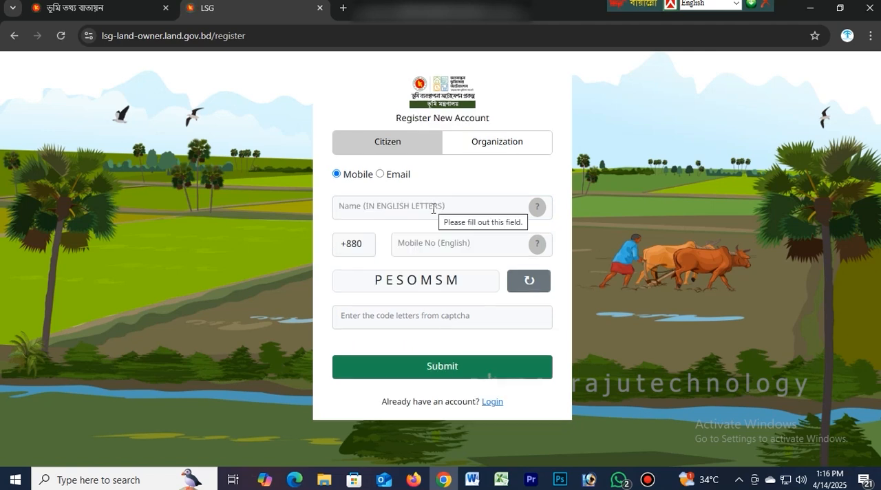
- Fill in the citizen registration form with the applicant's full name in English, mobile number and captcha letters, and submit it
click(432, 208)
text(`)
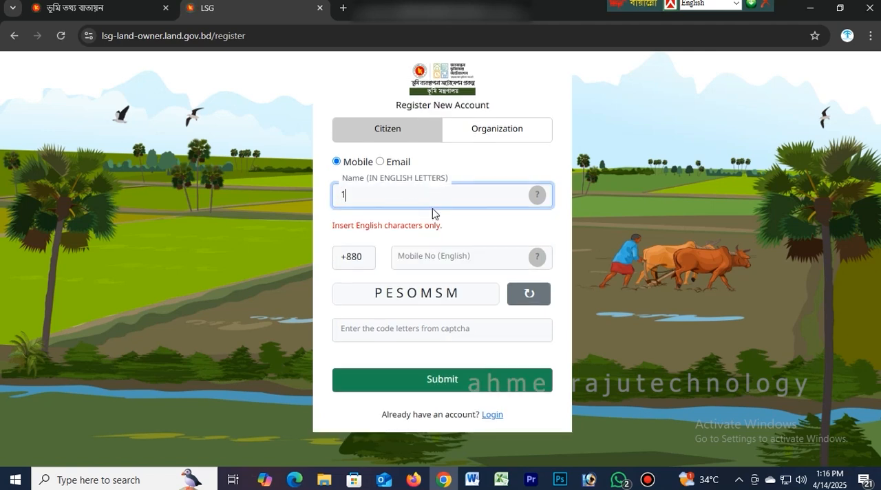
key(BackSpace)
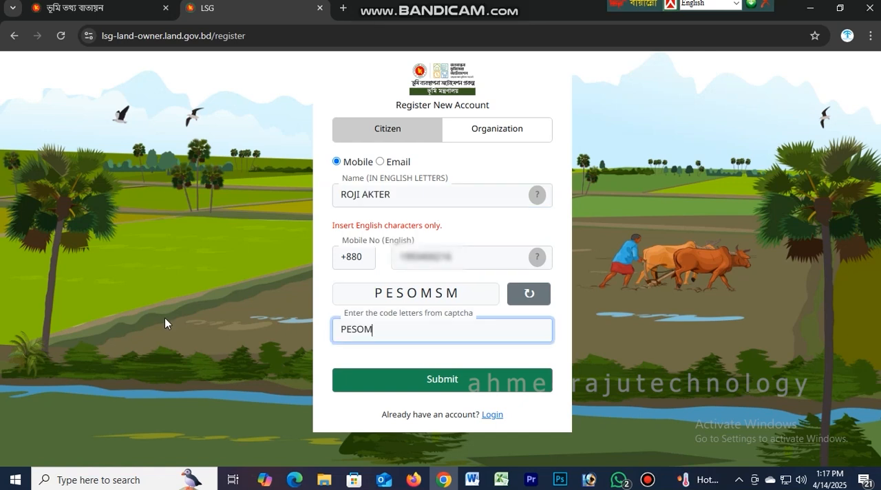
text(SM)
click(399, 384)
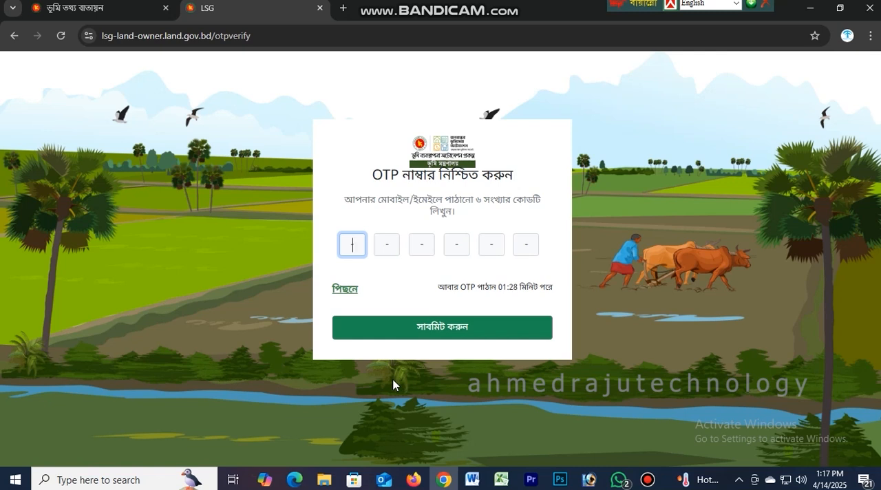
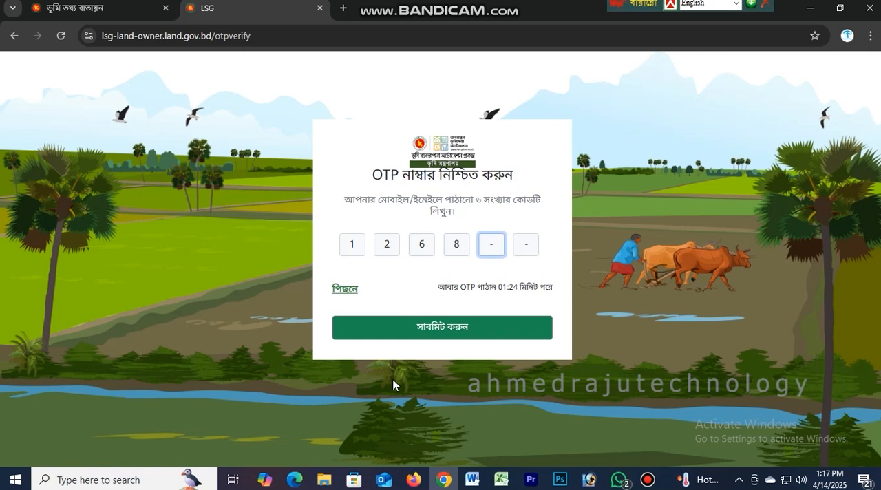
- Enter the six-digit OTP sent to the mobile number and submit it
click(455, 325)
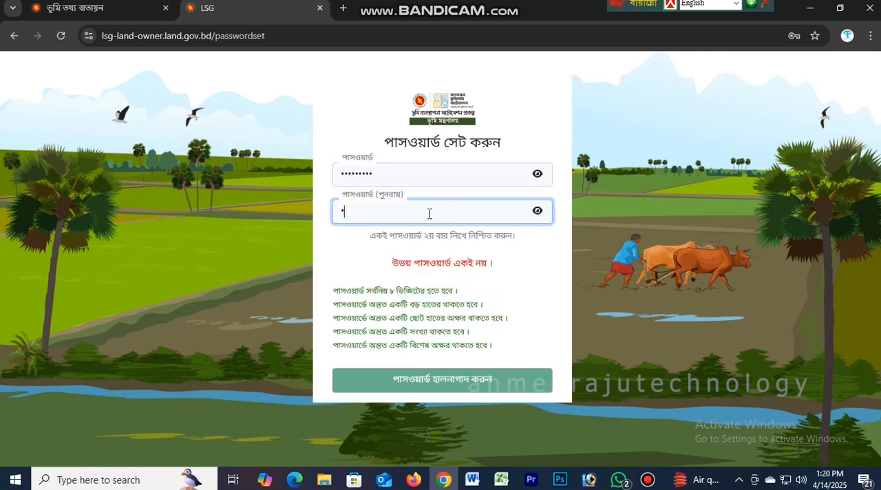
- Set the account password, repeat it in the confirmation field, and save it
click(476, 372)
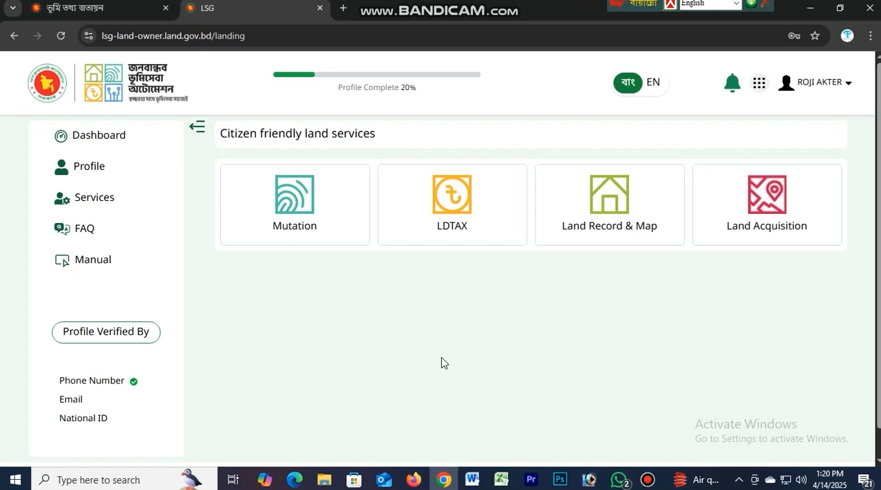
- Open the account's My Profile page and start verification of the National Identity Card
click(829, 86)
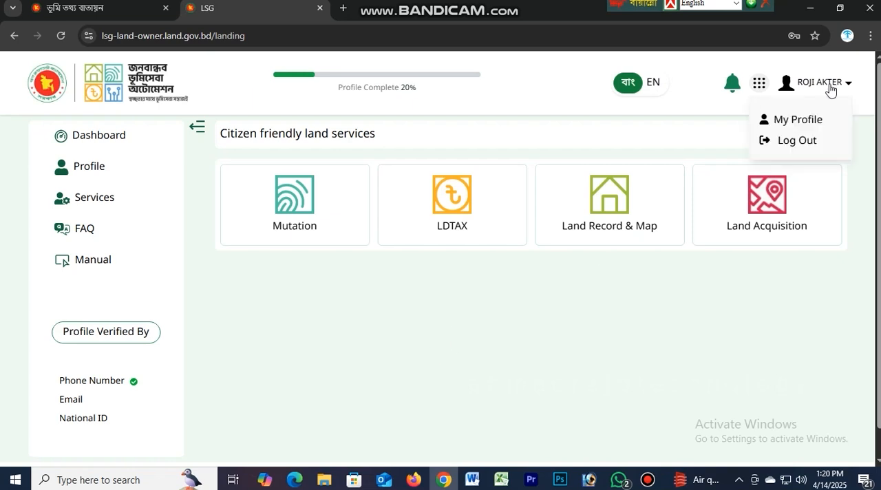
click(796, 124)
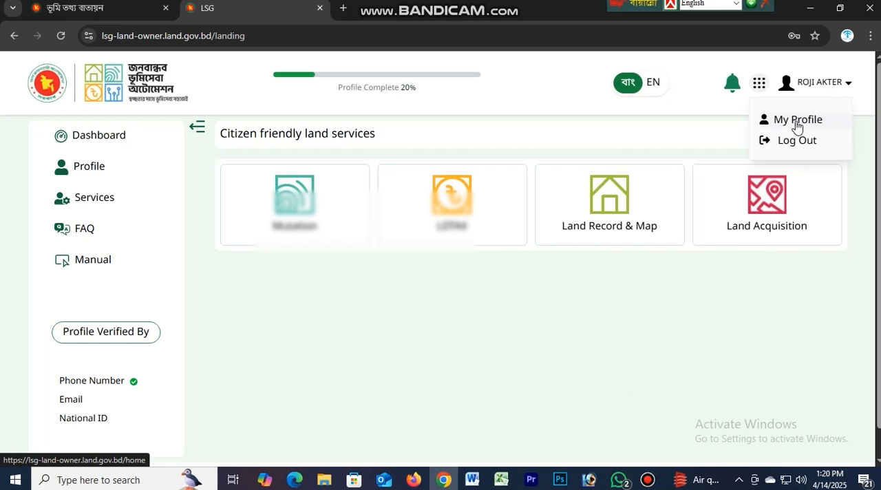
click(796, 122)
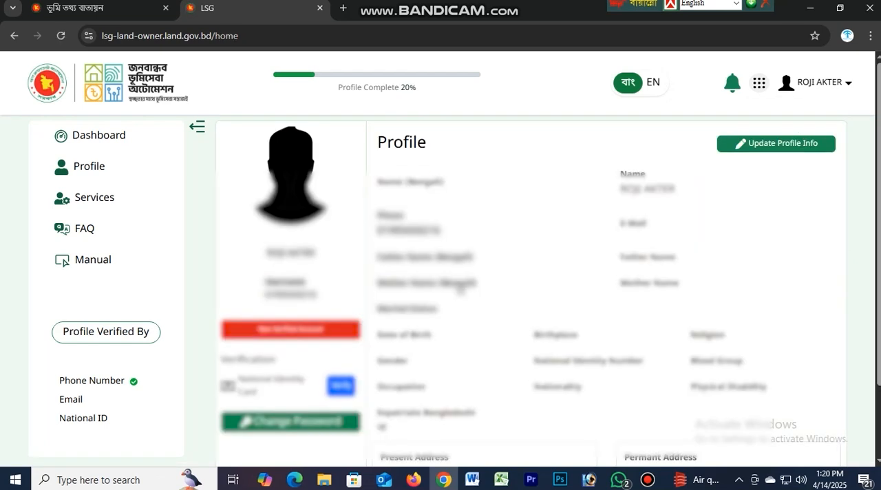
click(342, 387)
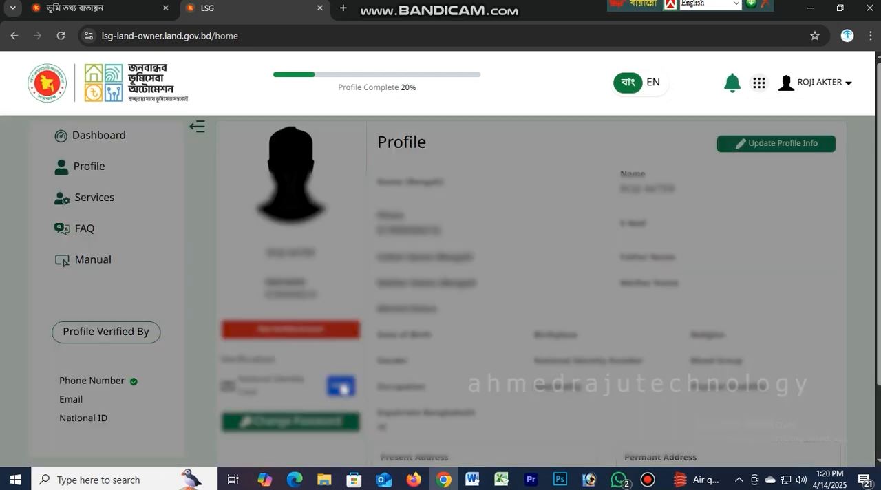
- Enter the applicant's national ID number in the National Identity Info form
click(269, 204)
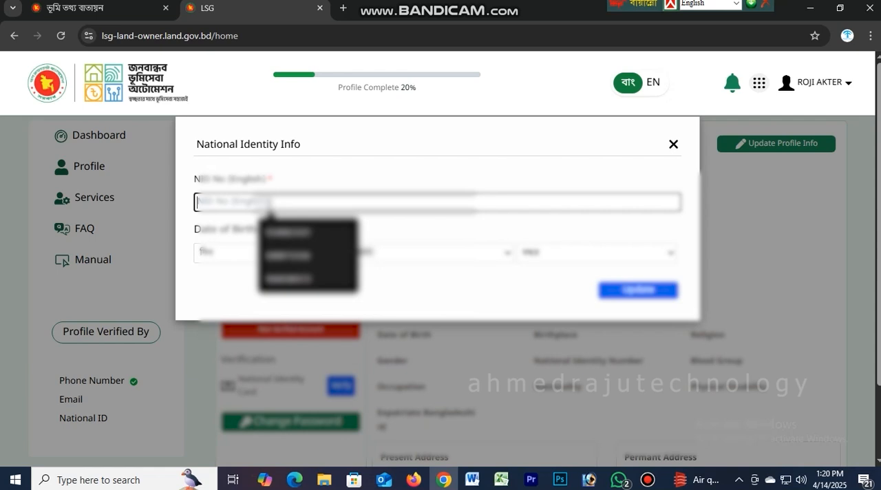
text(195)
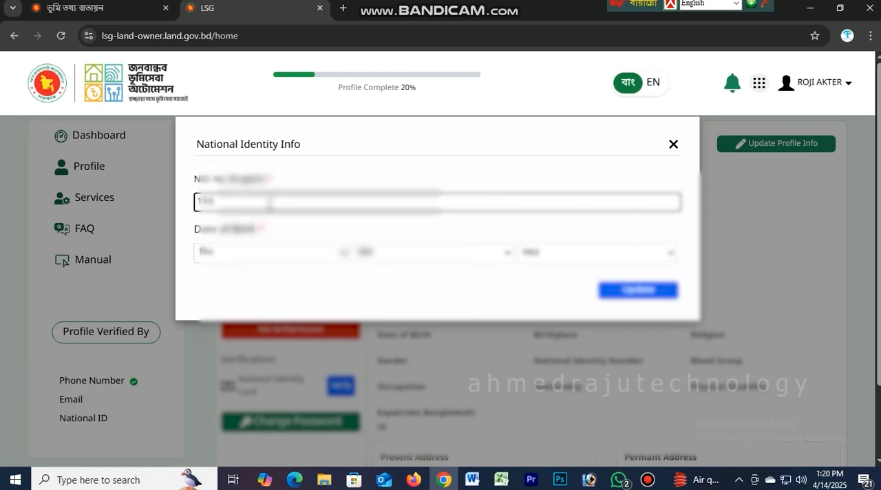
text(66*****)
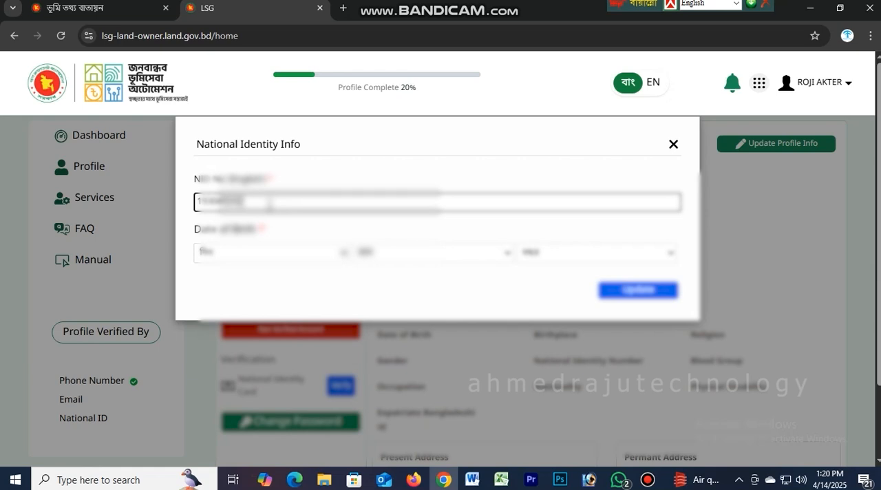
- Select the day, month and year of the applicant's date of birth and submit the national identity details
click(289, 255)
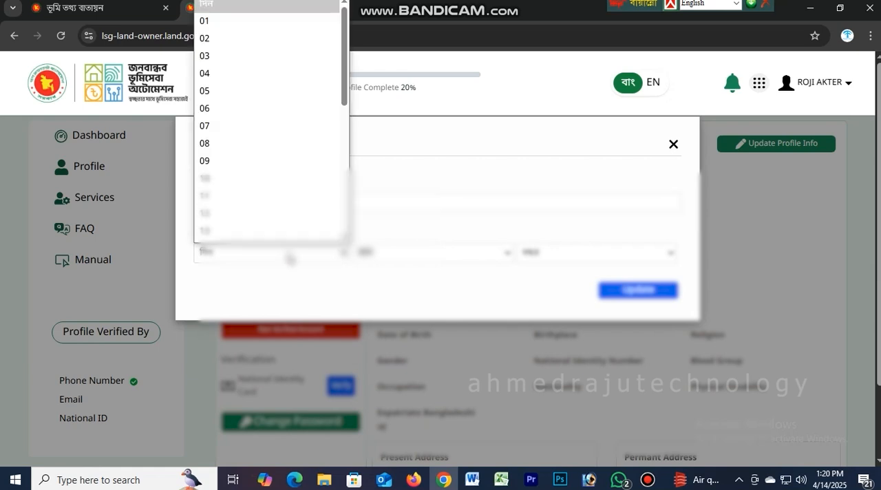
scroll(280, 207, down, 3)
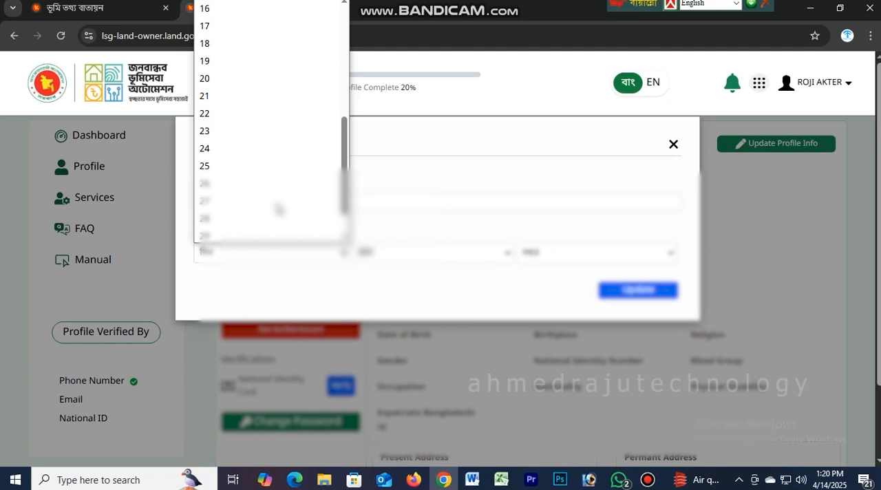
click(275, 181)
click(377, 255)
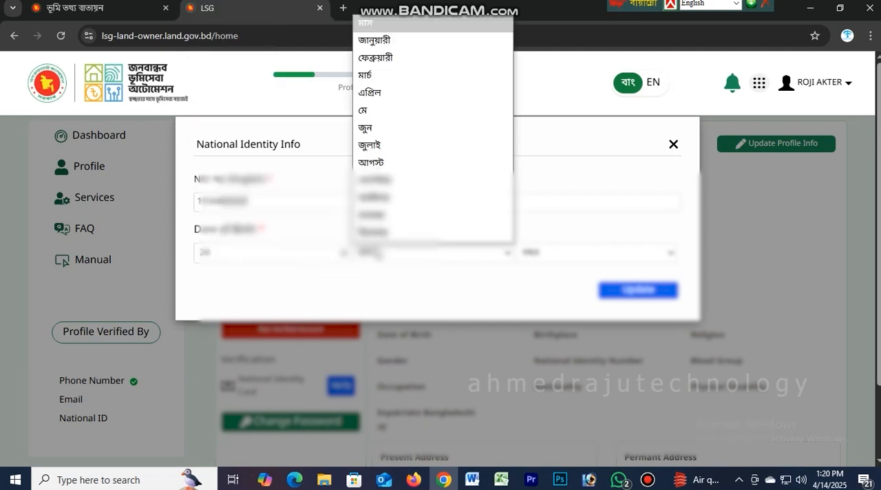
click(388, 46)
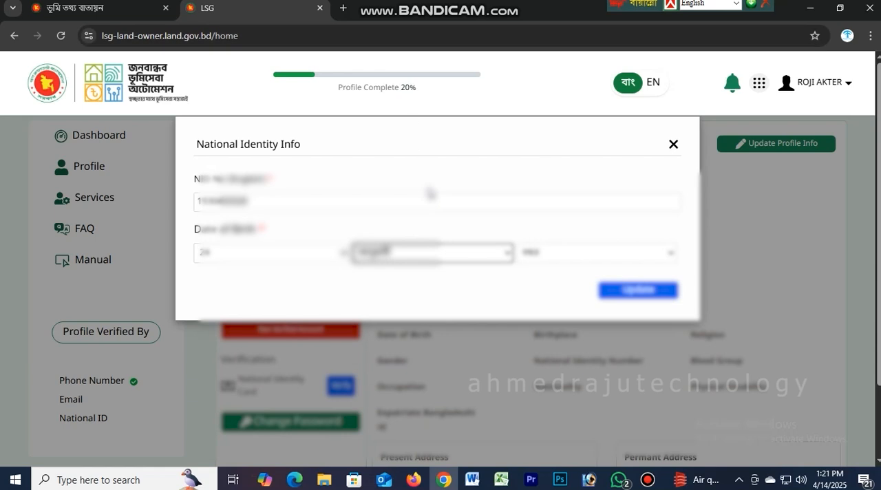
click(561, 252)
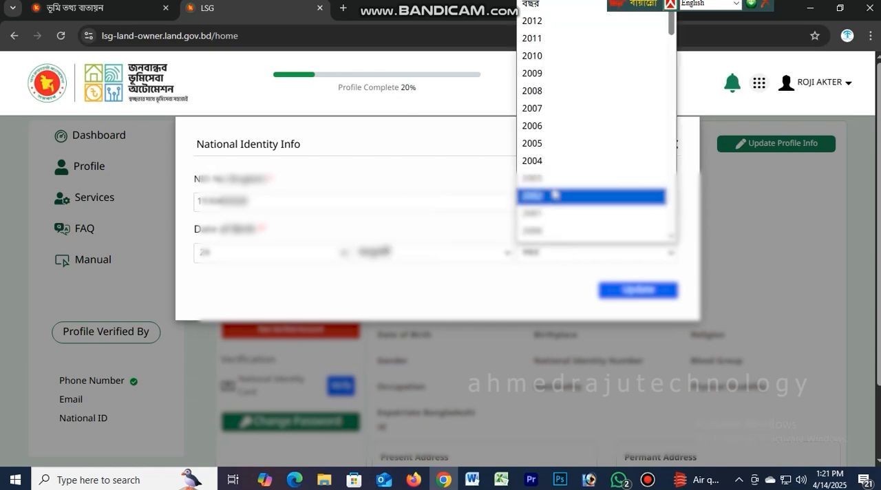
scroll(554, 196, down, 5)
scroll(554, 195, up, 5)
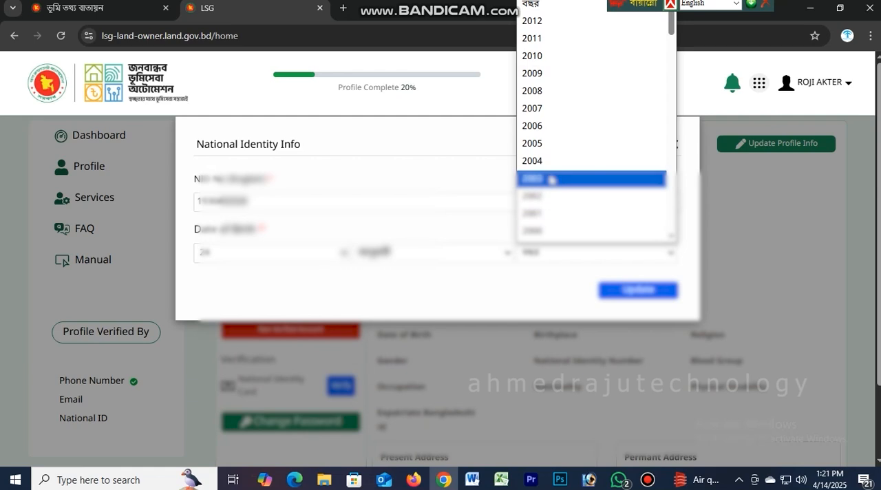
scroll(548, 167, down, 3)
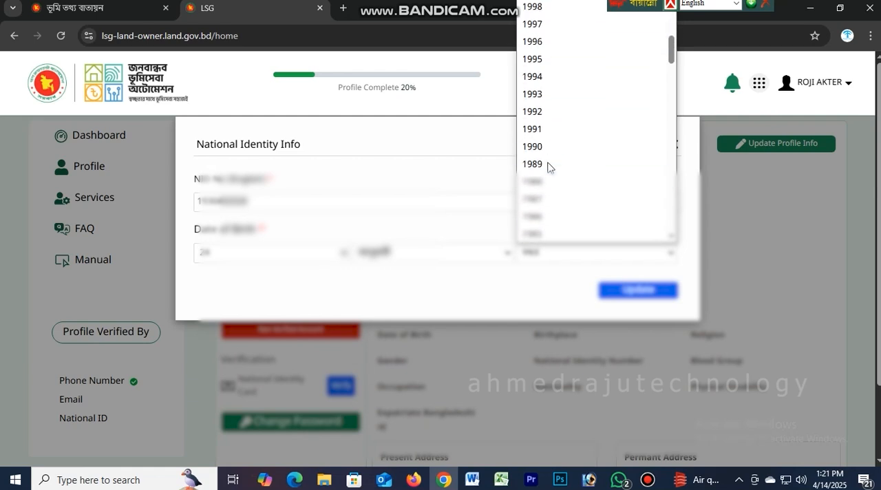
click(548, 59)
click(623, 292)
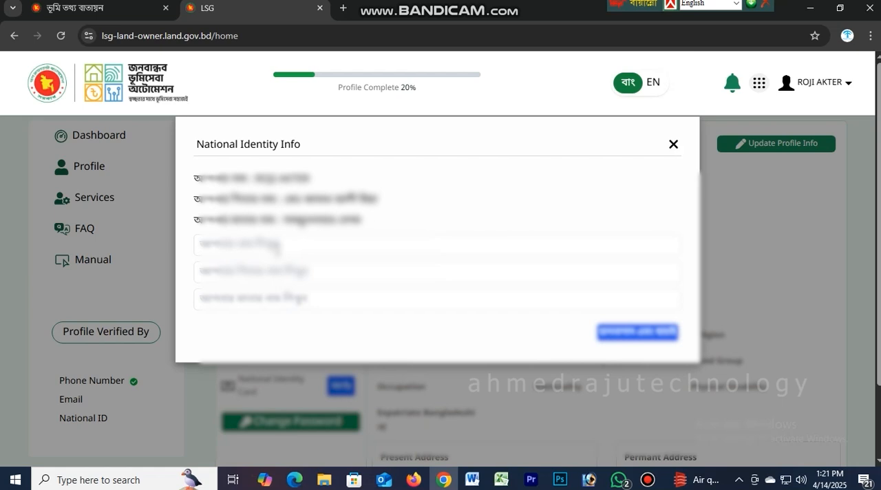
- Fill in the applicant's full name in English in the first name field of the identity check
click(277, 250)
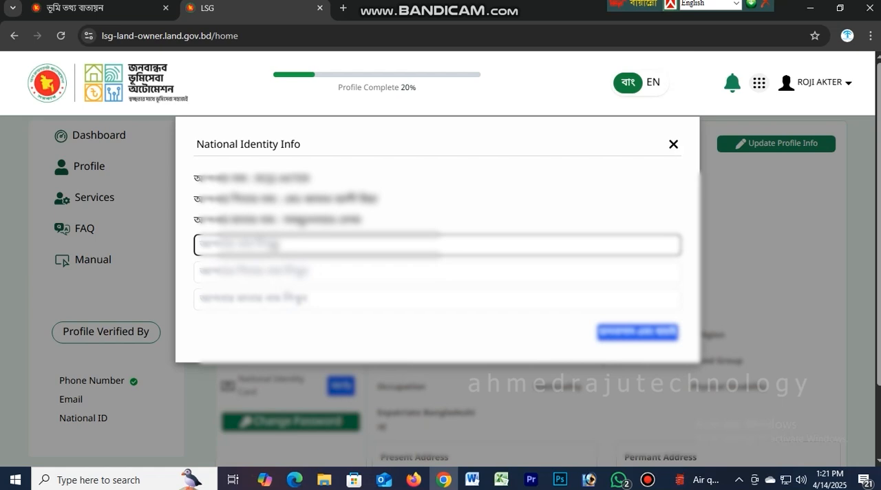
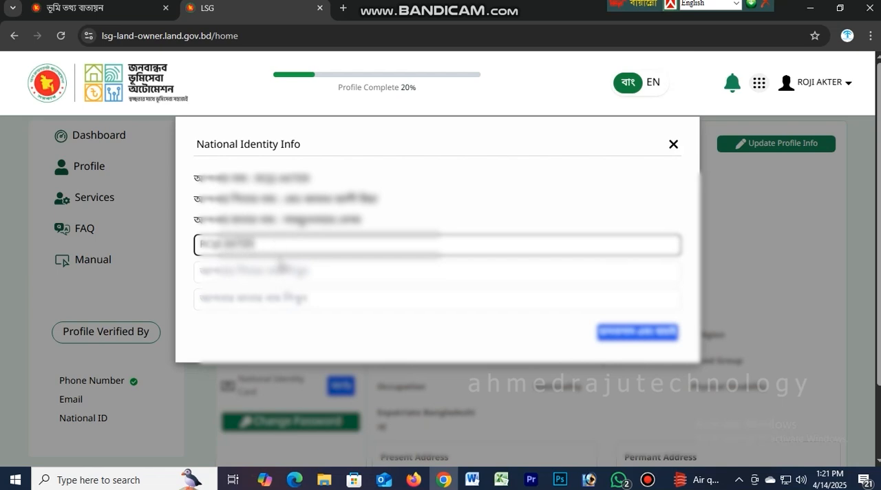
- Change the typing mode to Unicode Bengali and fill in the second name field, for the father's name
click(281, 274)
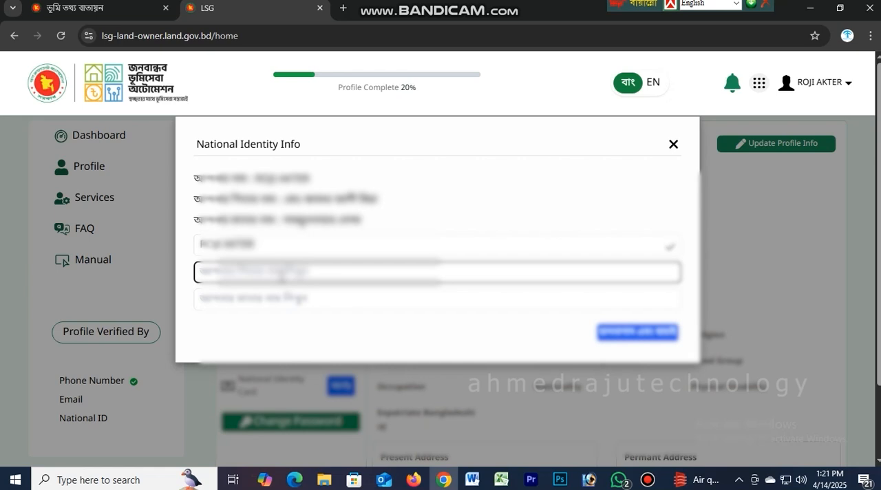
key(ctrl+alt+v)
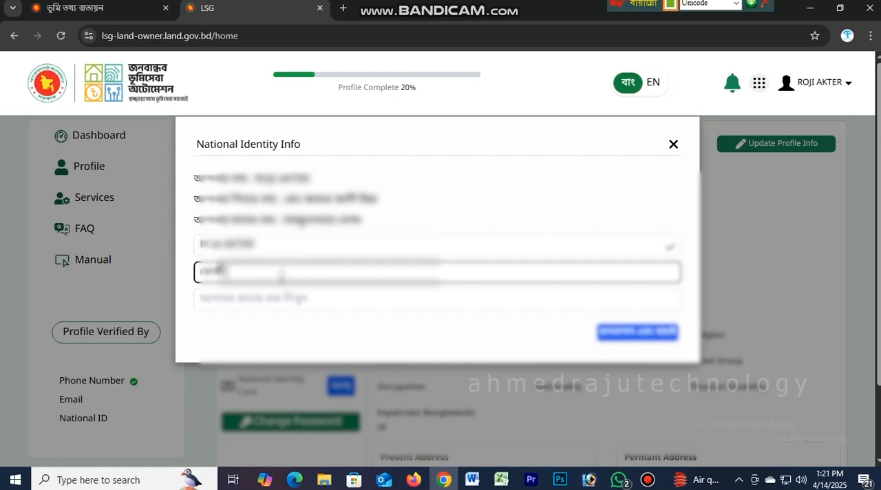
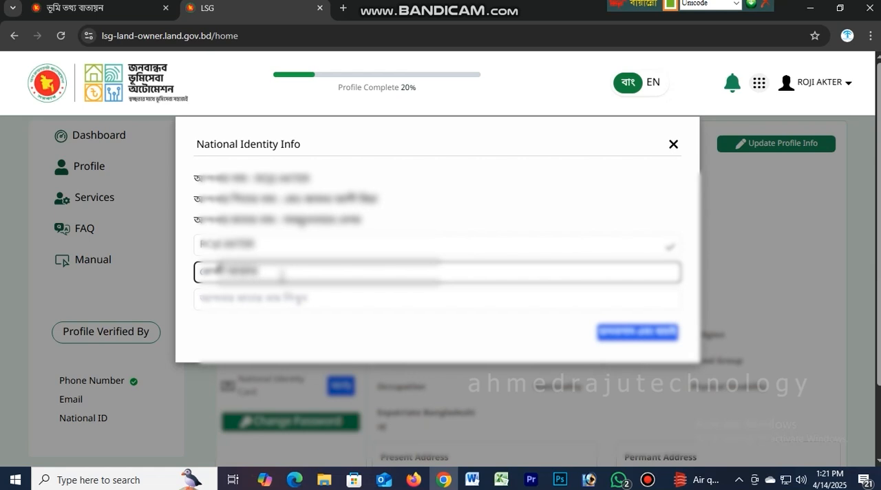
- Fill in the mother's name in Bengali in the last name field and submit the identity verification
key(Tab)
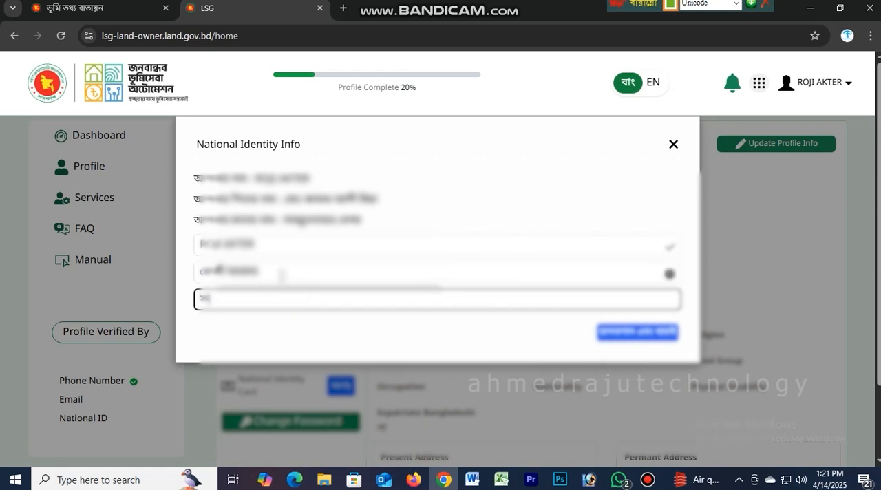
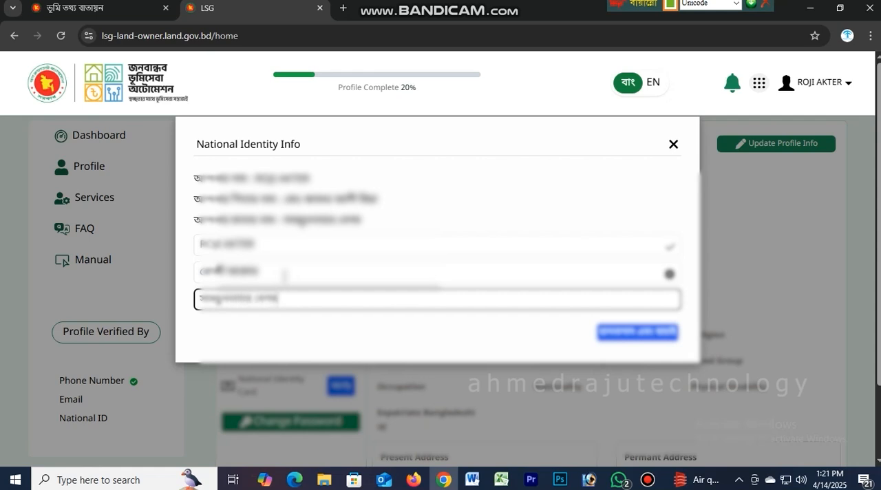
click(617, 342)
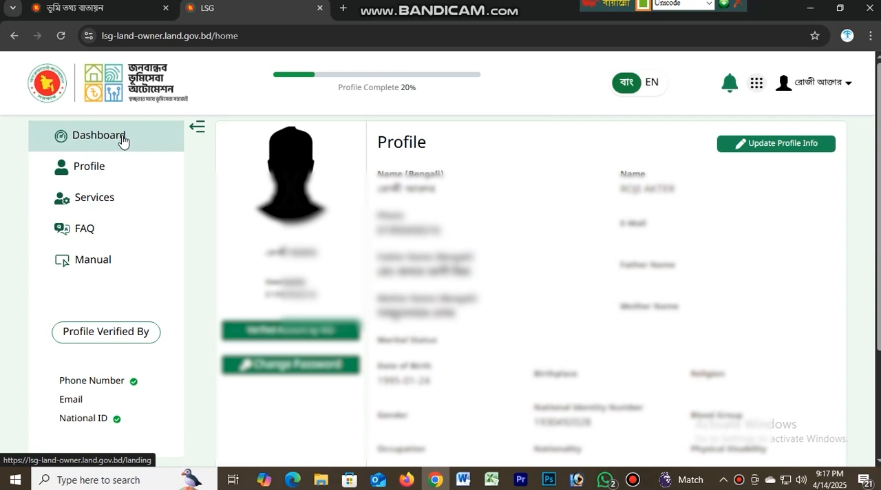
- Open the mutation service from the account dashboard and start a new mutation application
click(122, 140)
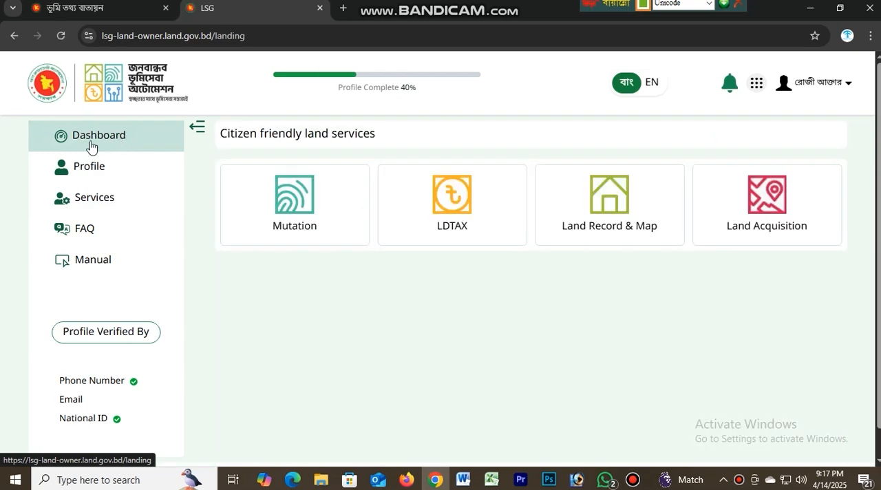
click(313, 217)
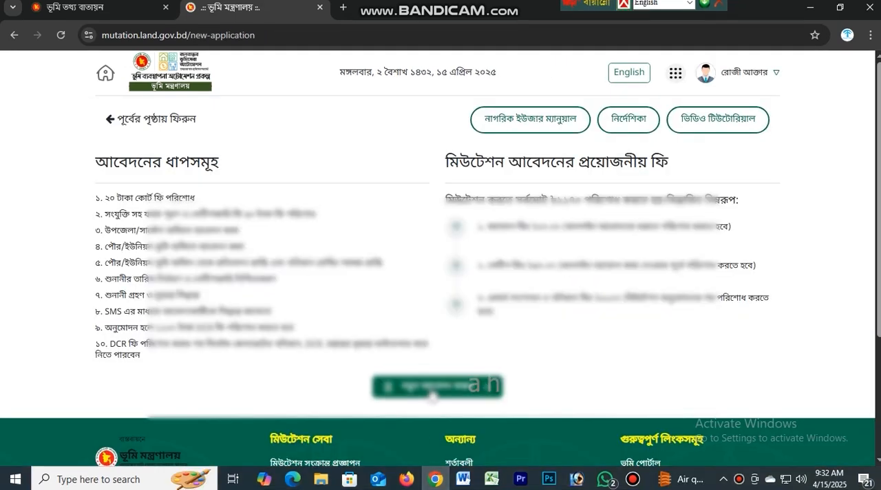
click(430, 391)
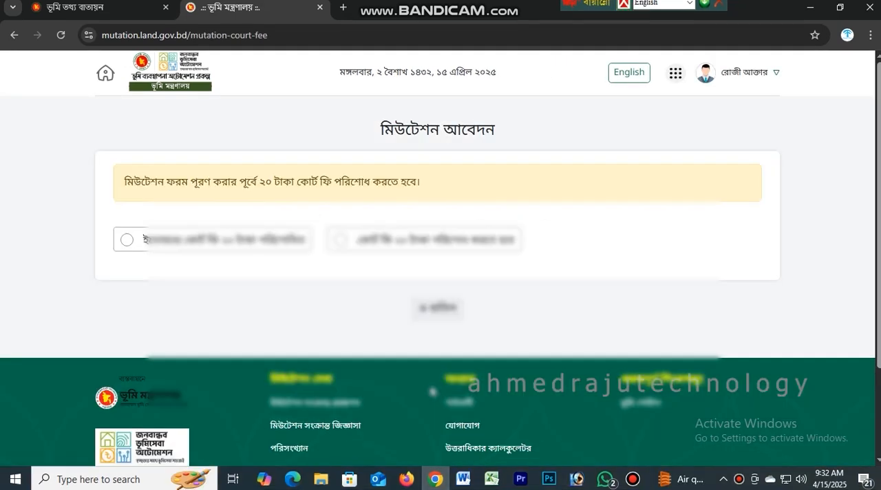
- Choose that the 20 taka court fee still has to be paid and set the division to ঢাকা (Dhaka)
click(382, 251)
scroll(344, 317, down, 1)
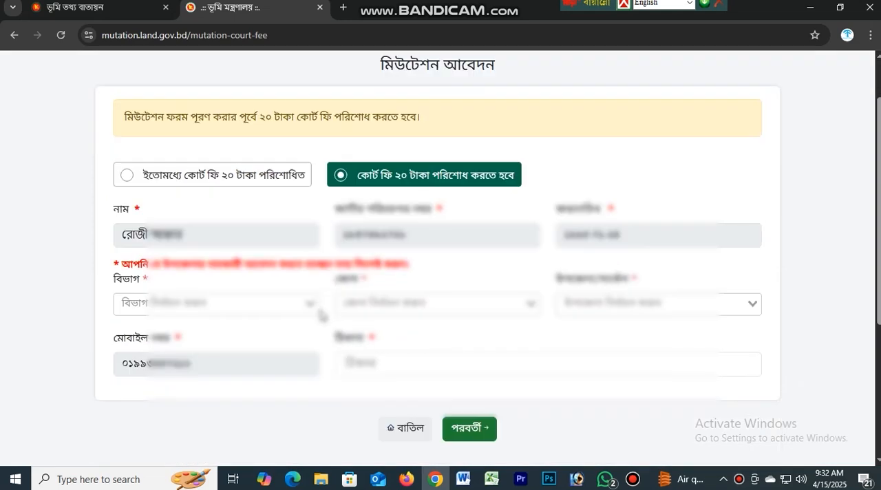
click(288, 309)
click(228, 363)
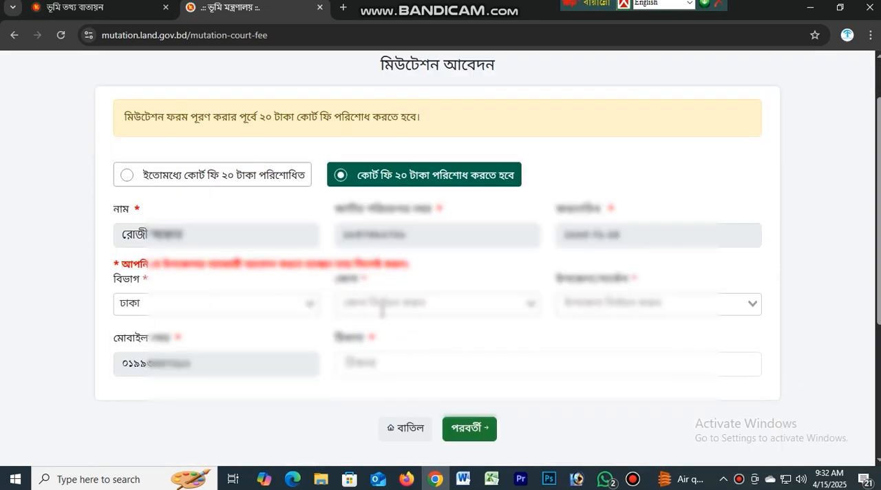
click(385, 304)
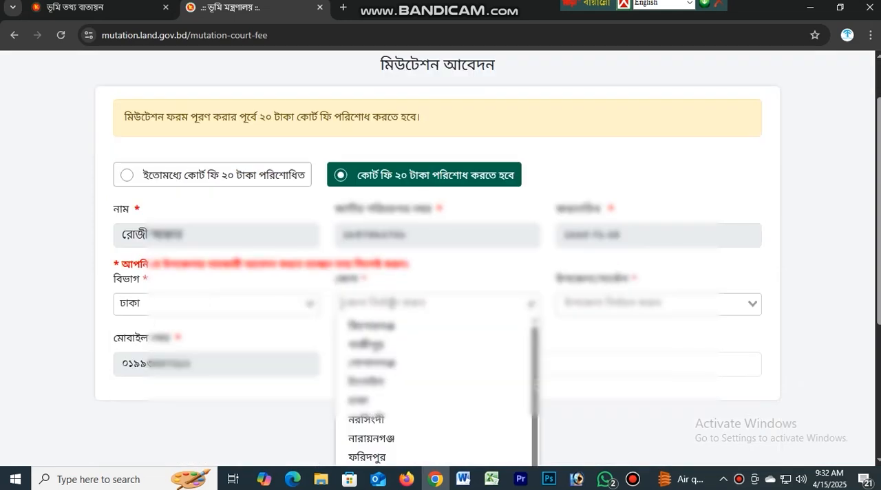
scroll(388, 447, down, 1)
click(385, 436)
click(609, 304)
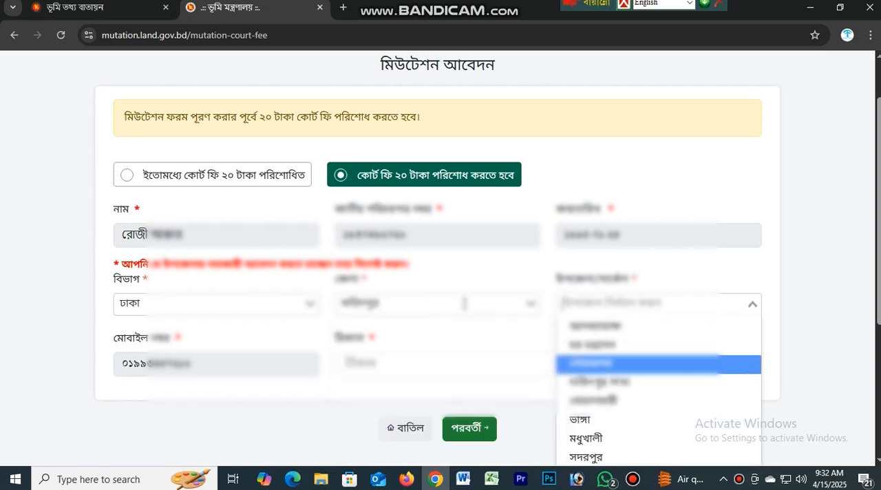
- Set the district to মাদারীপুর (Madaripur) and the upazila/circle to মাদারীপুর (সদর)
click(429, 303)
scroll(402, 431, down, 1)
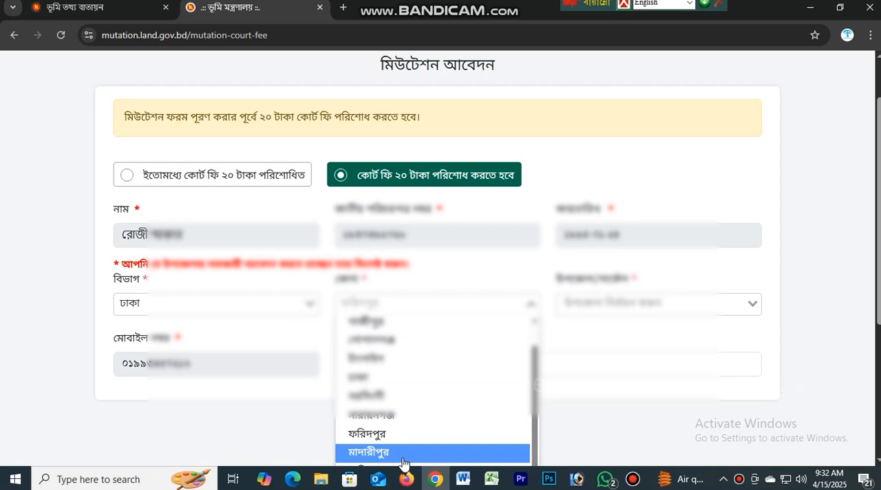
click(403, 454)
click(590, 303)
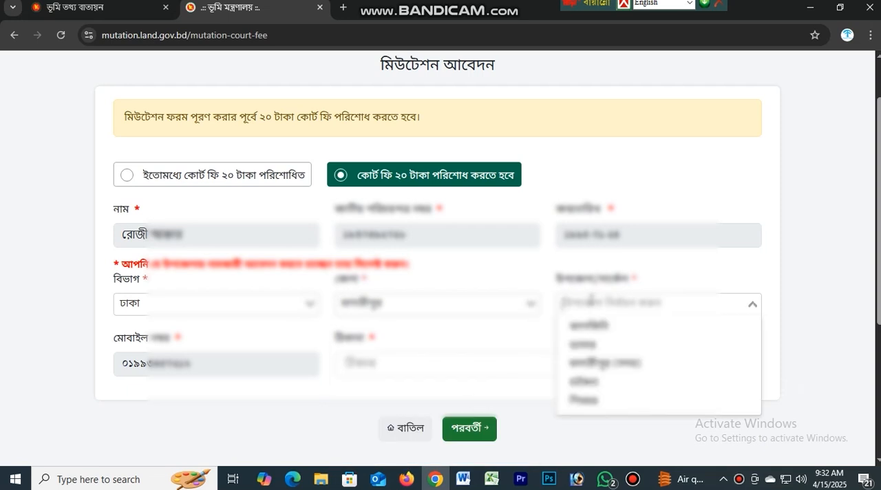
click(581, 361)
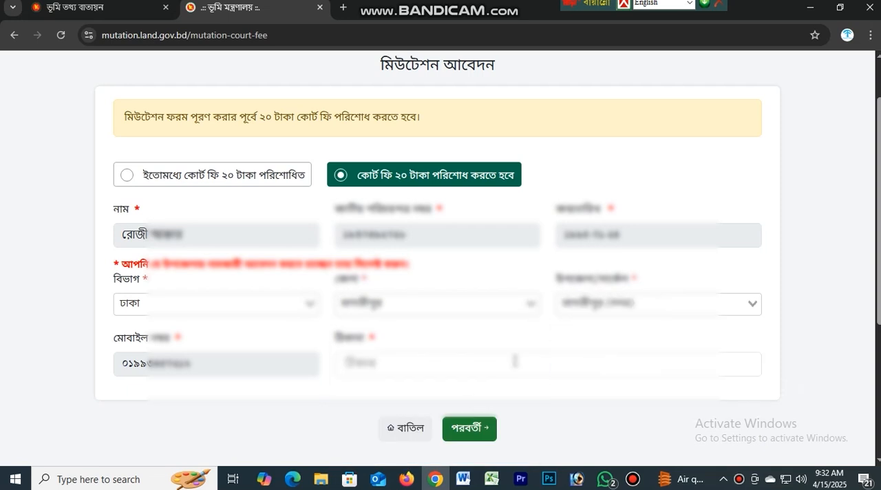
- Fill in the applicant's address and continue to the court fee payment
click(392, 359)
click(429, 308)
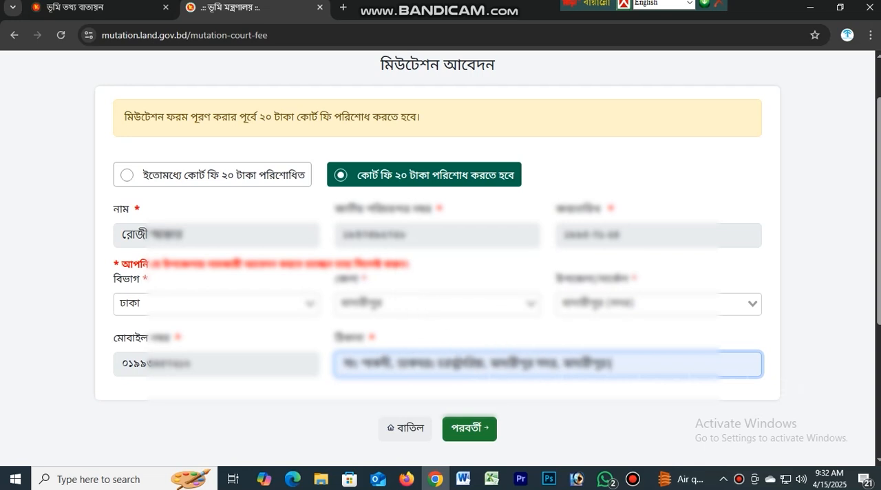
click(472, 429)
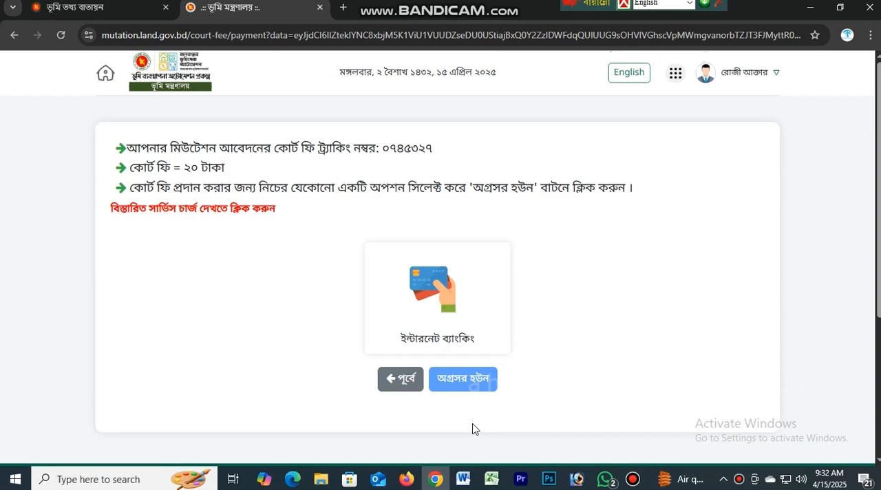
- Choose internet banking for the court fee and proceed to payment through the bKash gateway
click(447, 310)
click(464, 387)
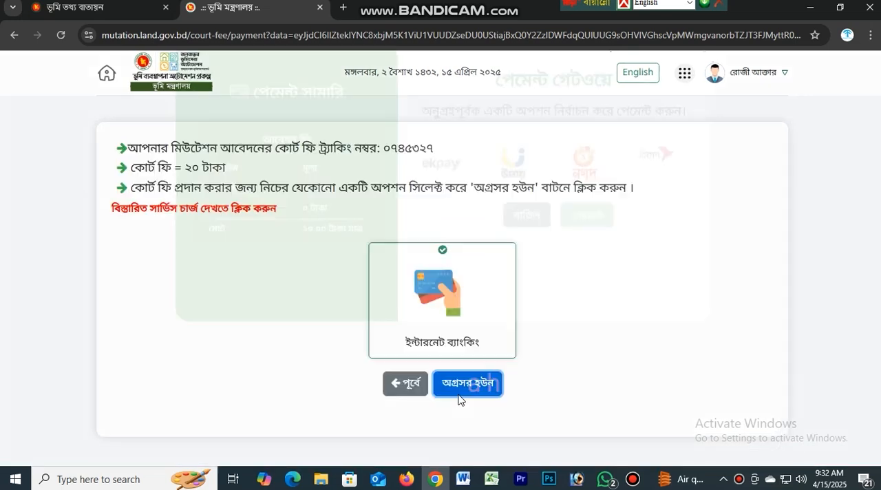
click(655, 186)
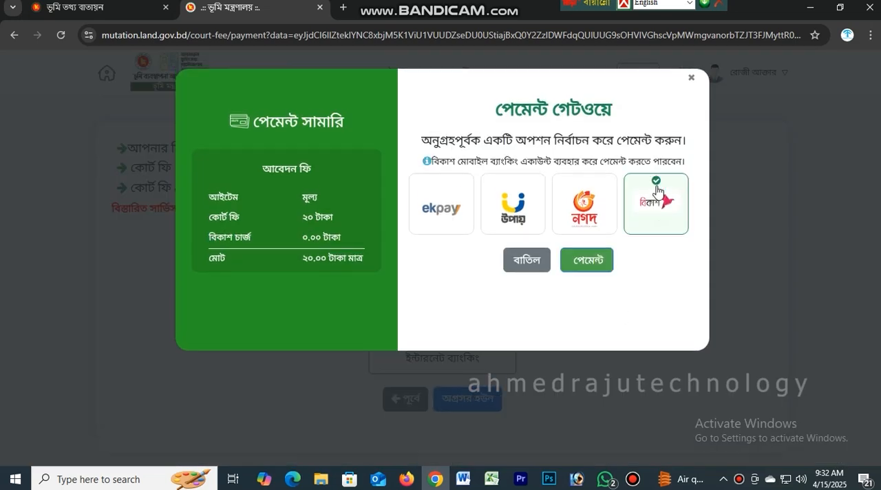
click(584, 265)
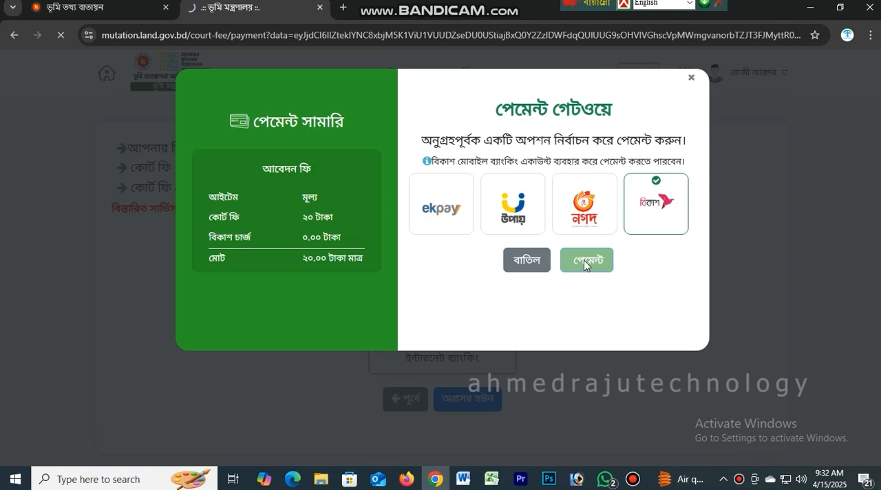
- Enter the payer's bKash account number and confirm it
text(017)
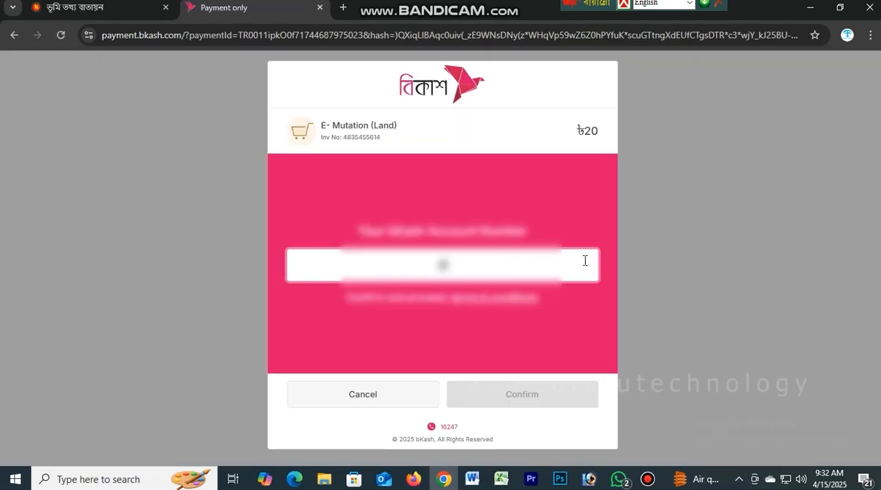
text(********)
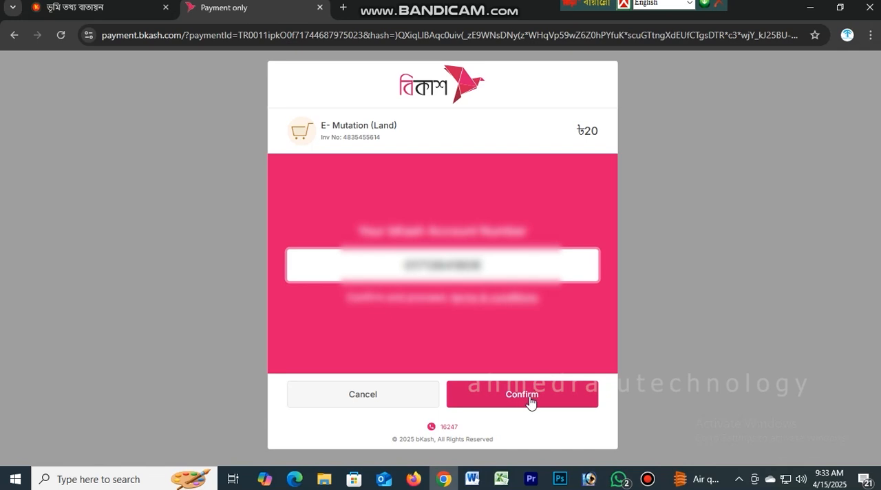
click(530, 394)
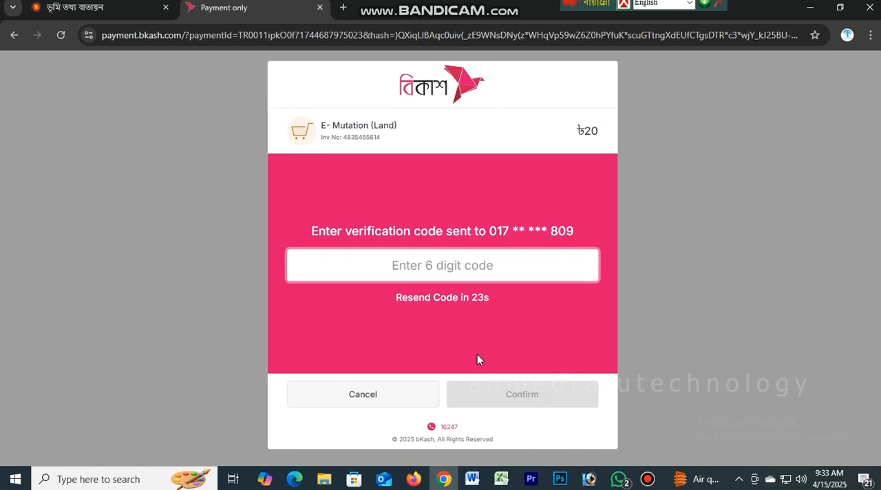
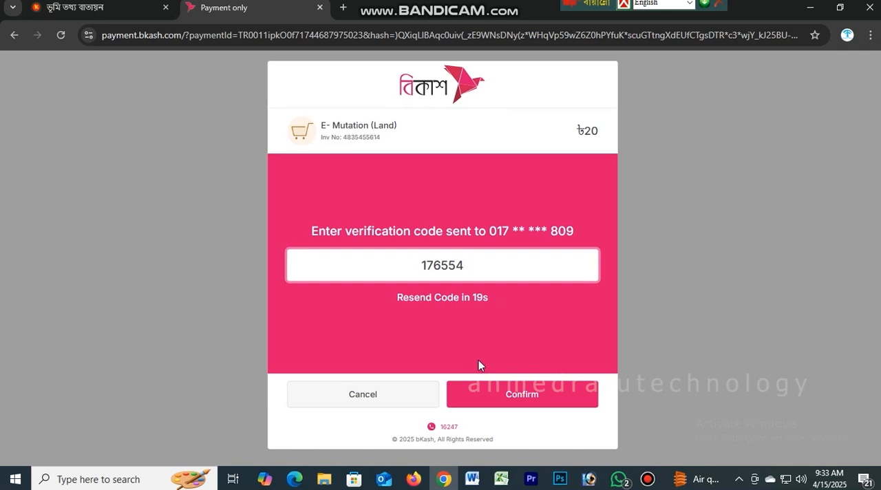
- Enter the verification code and the bKash account PIN, confirming each, to pay the court fee
click(496, 397)
text(***)
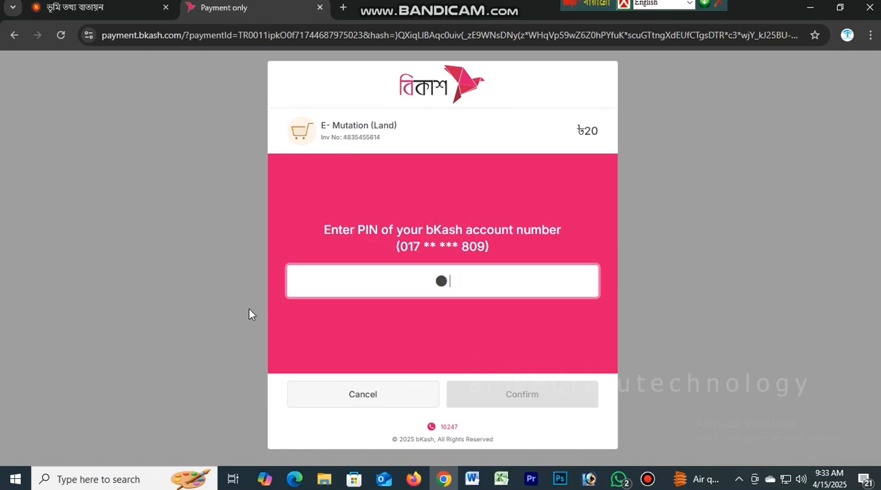
text(**)
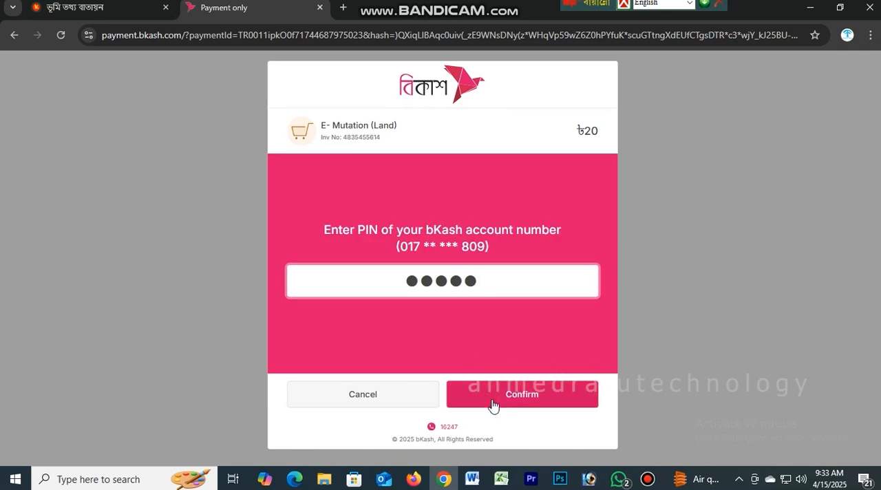
click(493, 404)
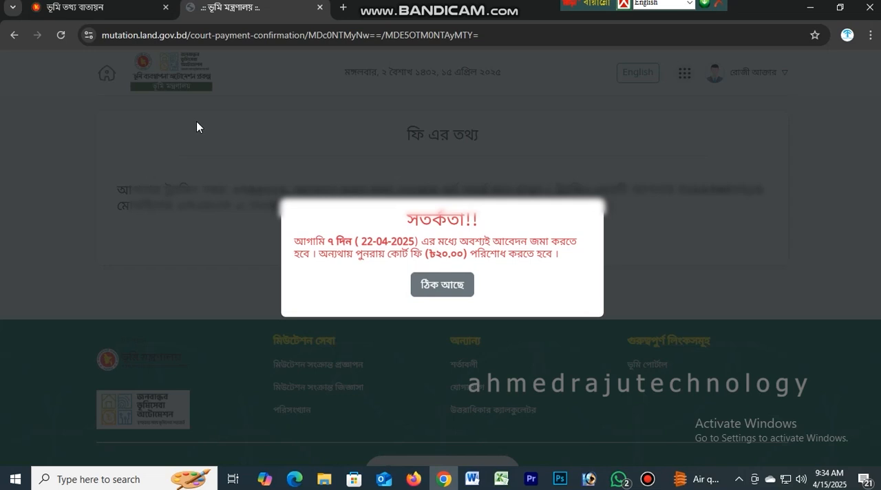
- Proceed to the mutation application form and select the recorded owner's khatian as the source, with হেবা (heba) as the way ownership was acquired
click(413, 282)
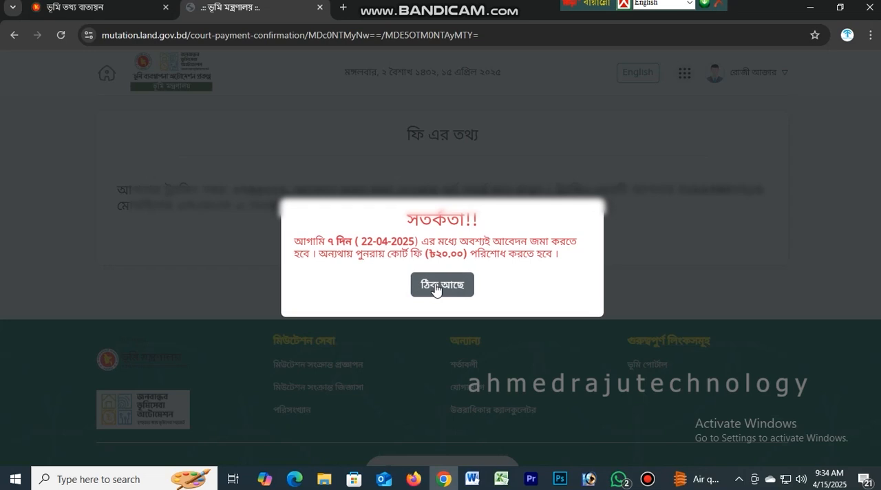
click(445, 240)
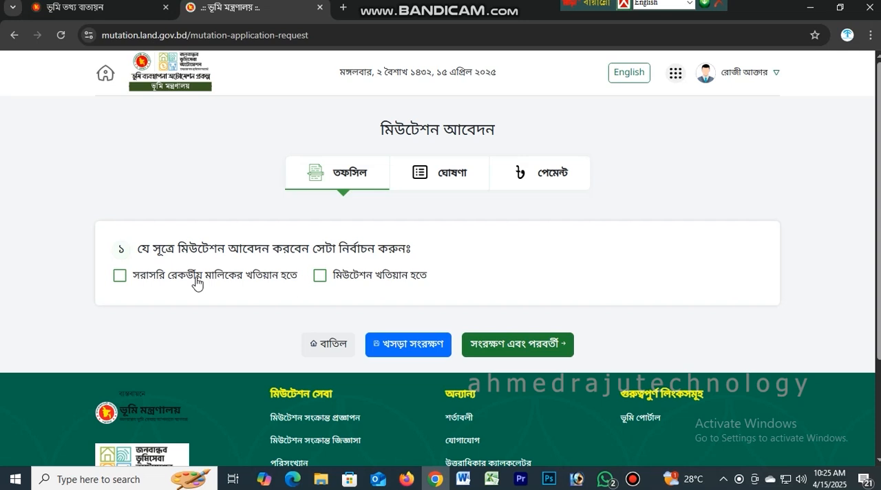
click(177, 276)
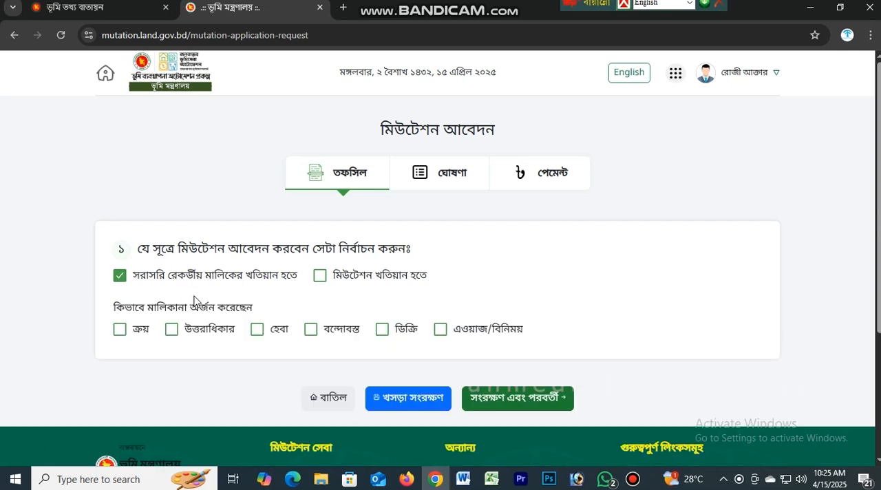
click(257, 330)
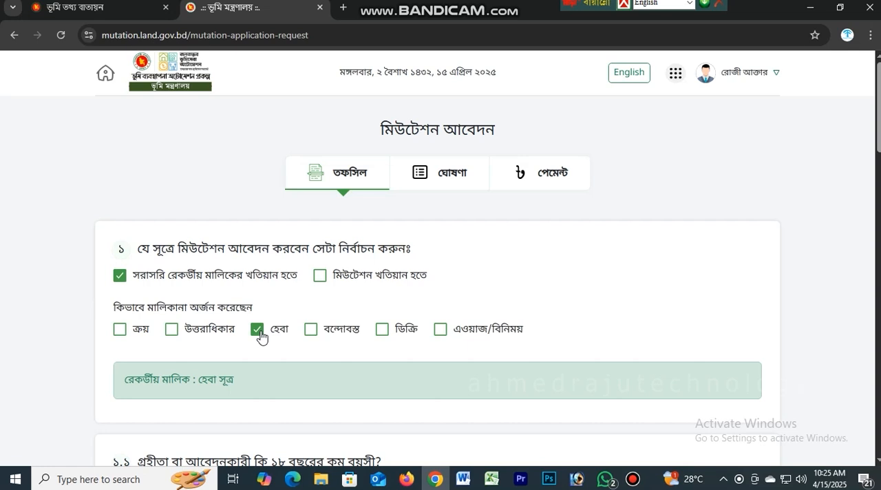
- Choose single-name (একক) mutation in the applicant/recipient information section
scroll(260, 336, down, 3)
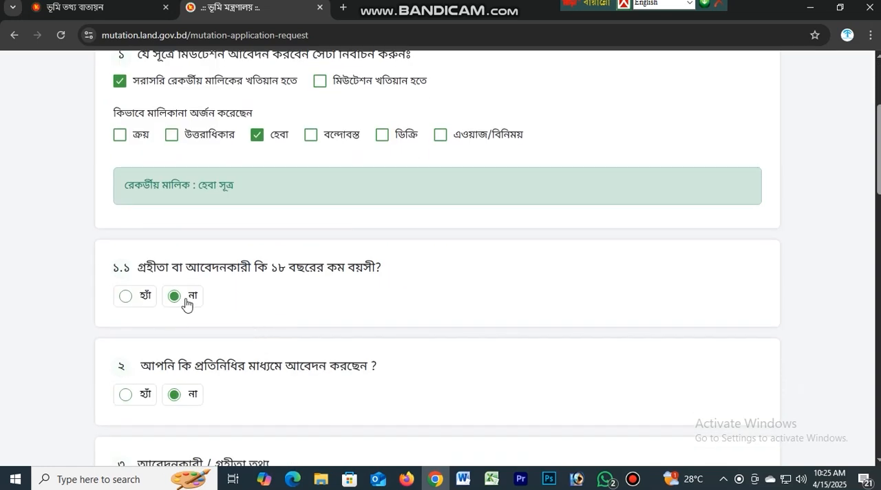
scroll(178, 402, down, 3)
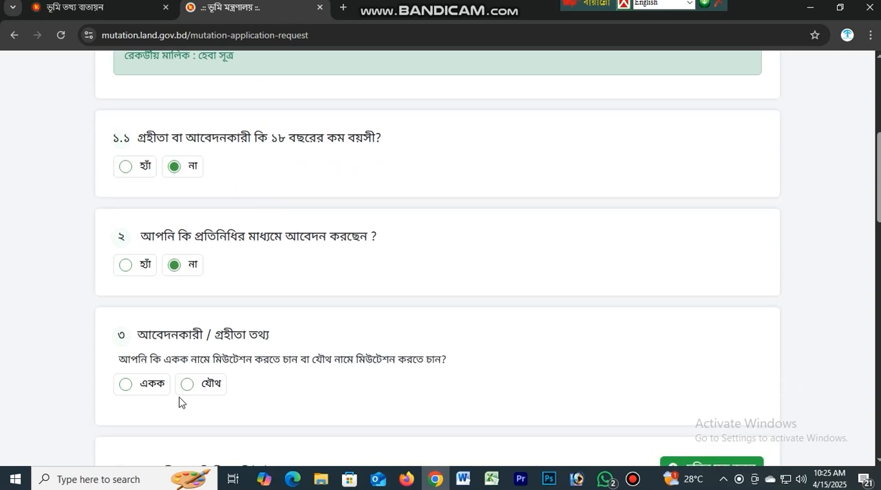
click(124, 320)
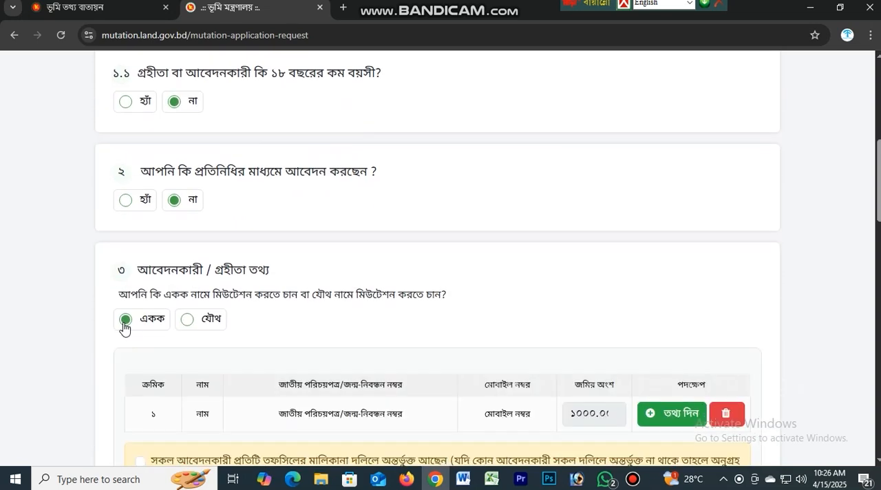
- Try the joint-name (যৌথ) option for the applicants and return to the single-name option
scroll(123, 328, down, 2)
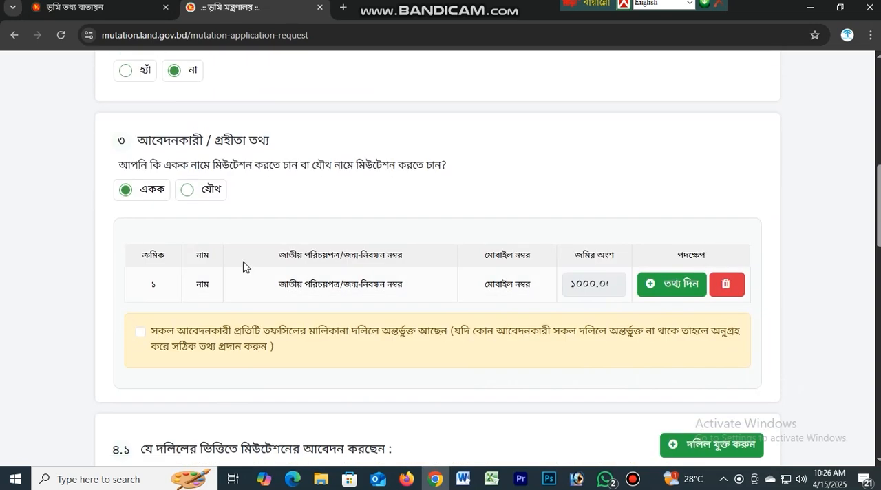
click(187, 190)
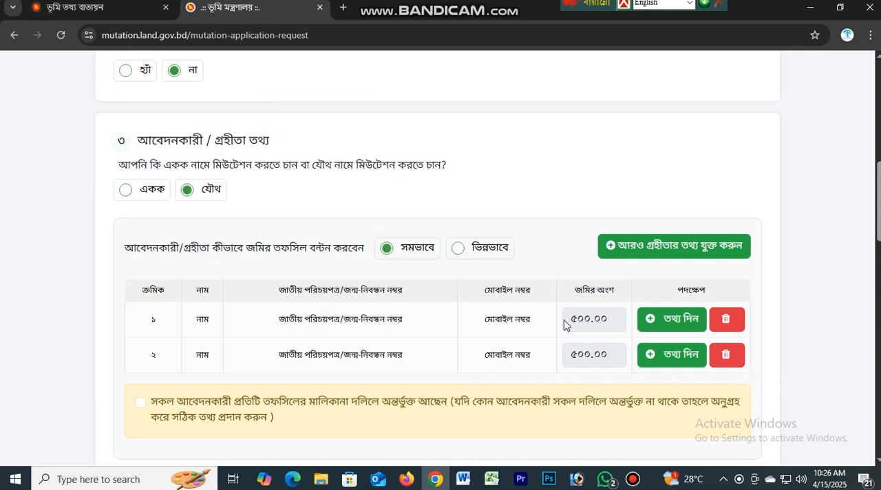
click(128, 192)
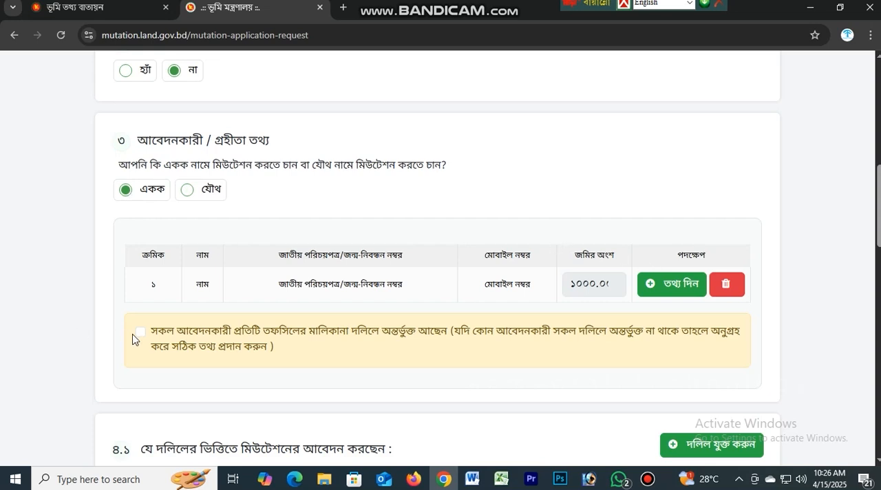
- Open the applicant's details form, choose প্রাপ্ত বয়স্ক (adult) and upload the applicant's passport-size photo from the applicant's desktop folder
click(667, 287)
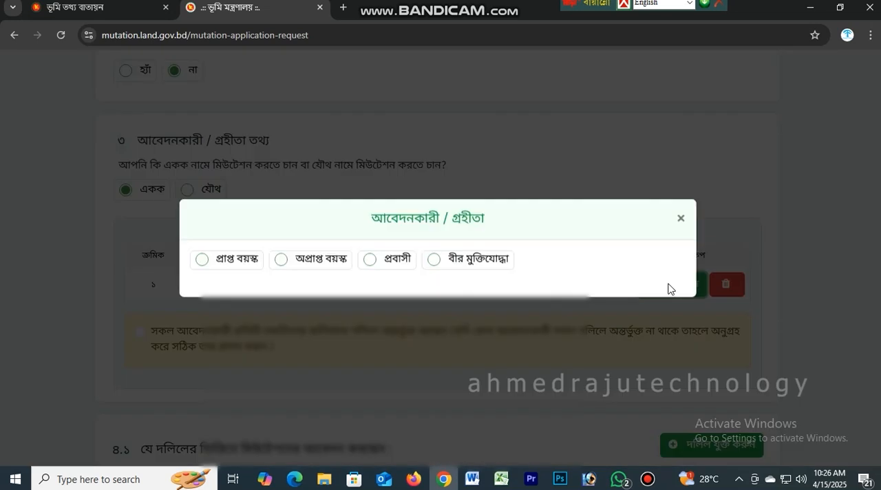
click(212, 271)
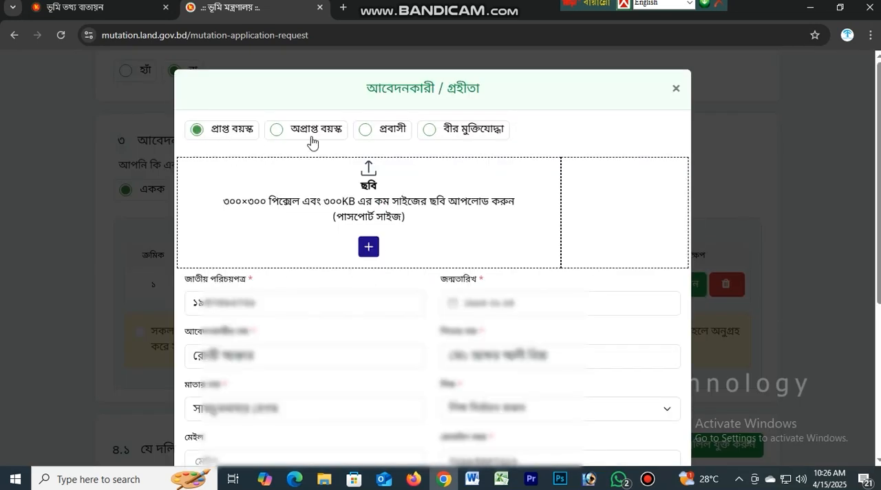
click(368, 248)
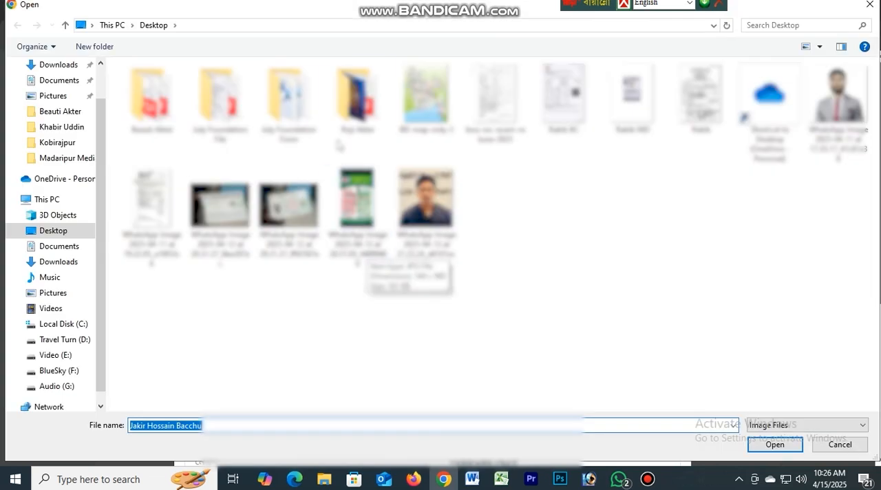
double_click(355, 118)
click(162, 103)
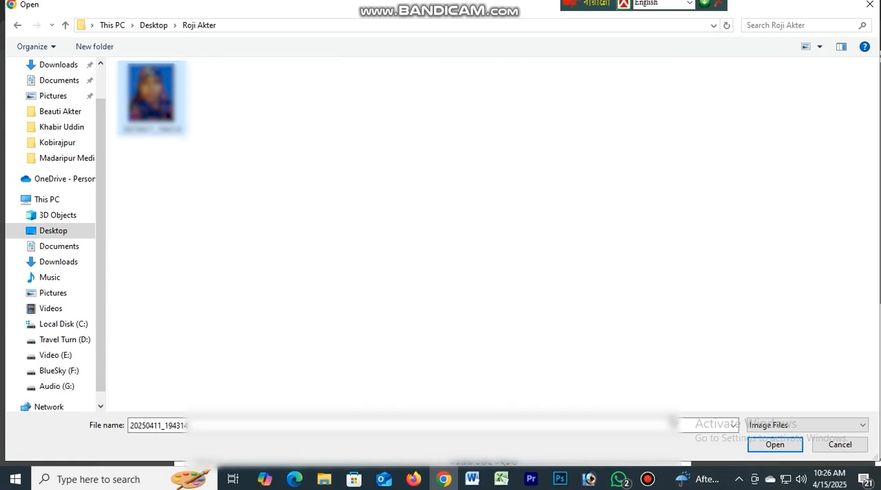
click(775, 443)
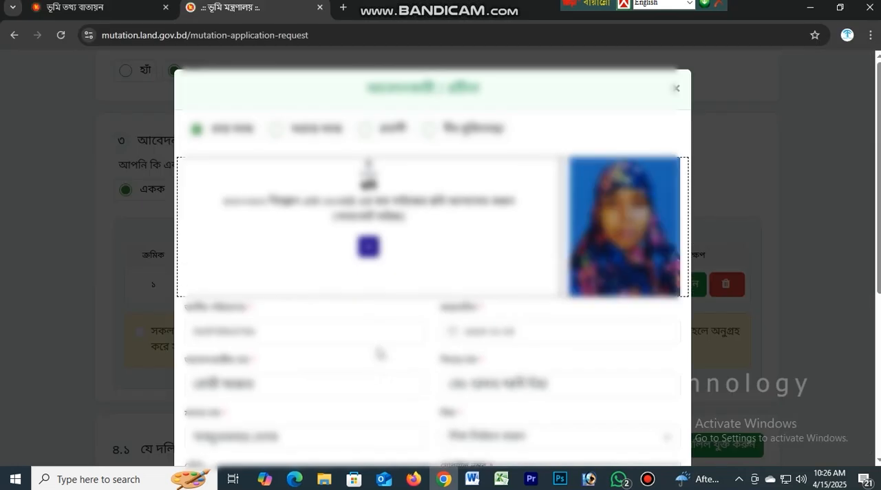
- Set the applicant's gender to মহিলা (female) and select the applicant's division, district and upazila
scroll(378, 353, down, 1)
scroll(378, 353, down, 3)
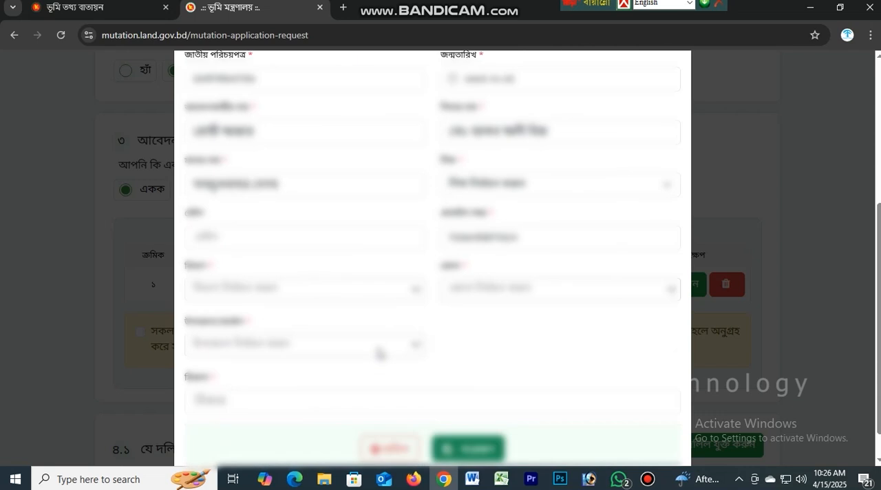
click(505, 181)
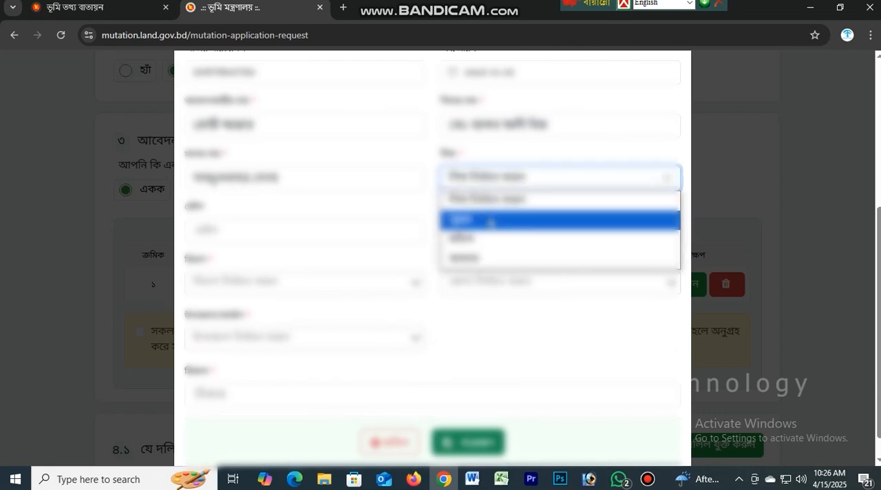
click(468, 241)
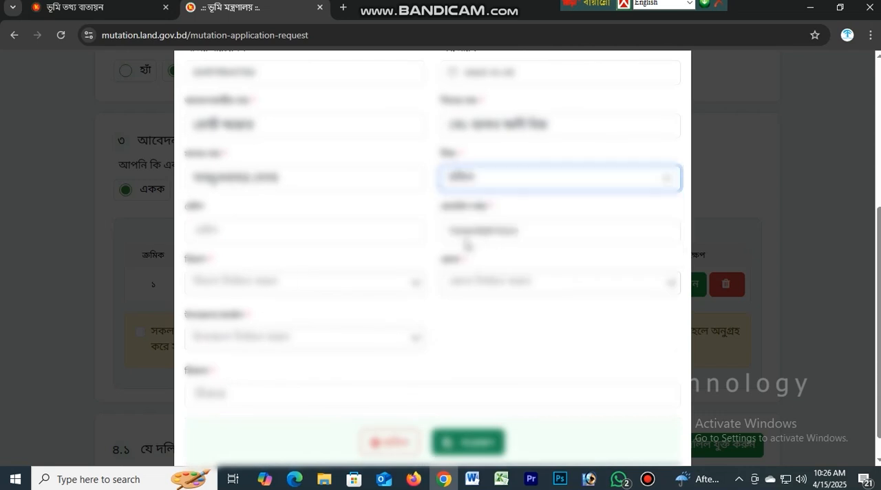
click(259, 283)
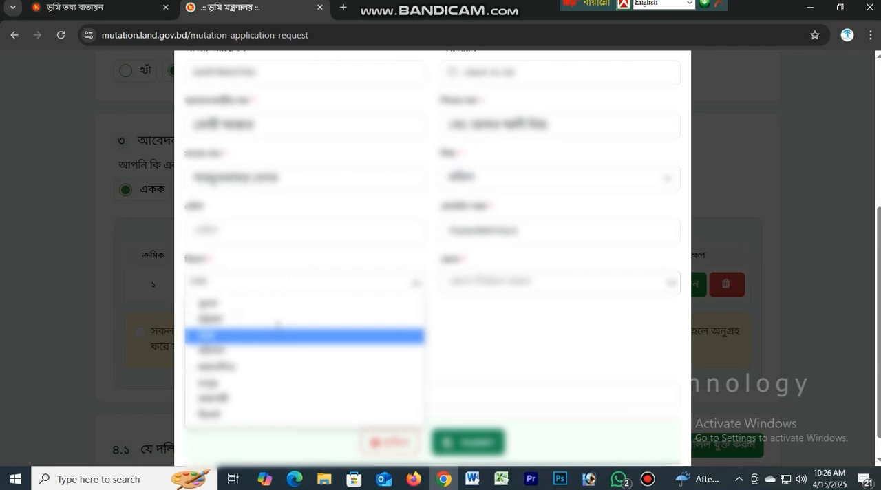
click(227, 336)
click(464, 275)
scroll(485, 413, down, 2)
click(485, 429)
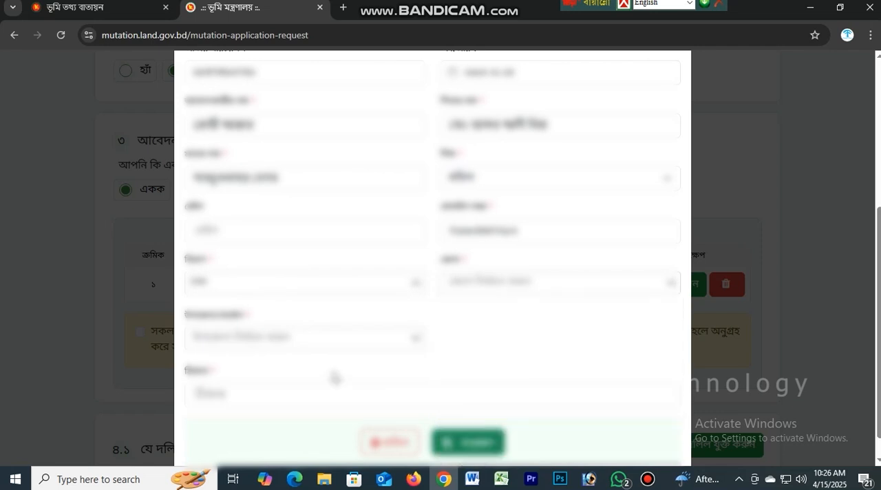
click(322, 337)
click(261, 390)
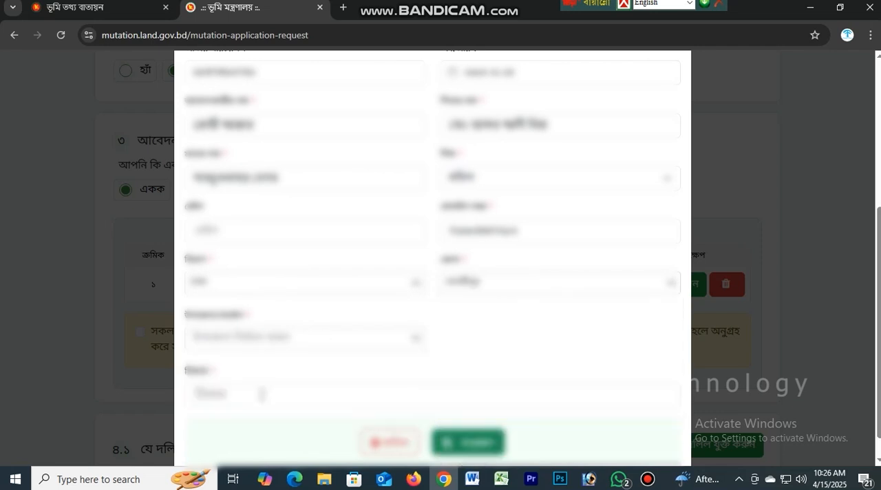
- Fill in the applicant's detailed address from a saved entry, correct its beginning in Bangla and save the applicant's information
click(271, 392)
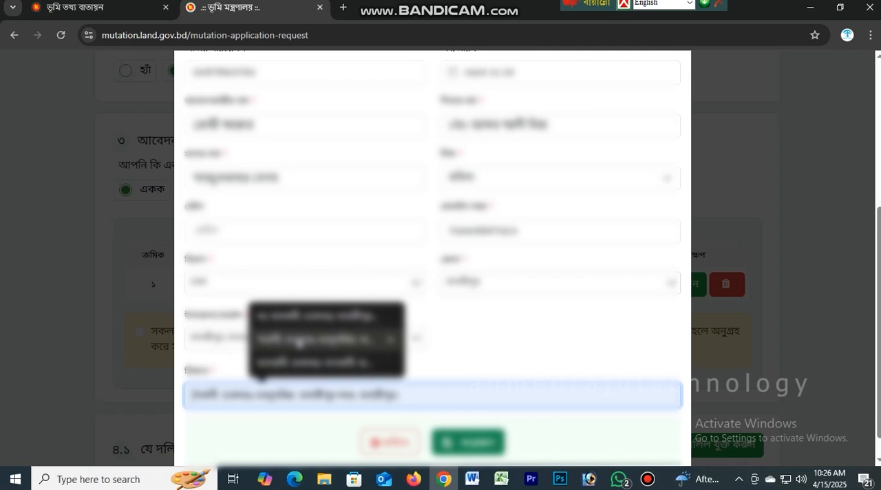
click(299, 339)
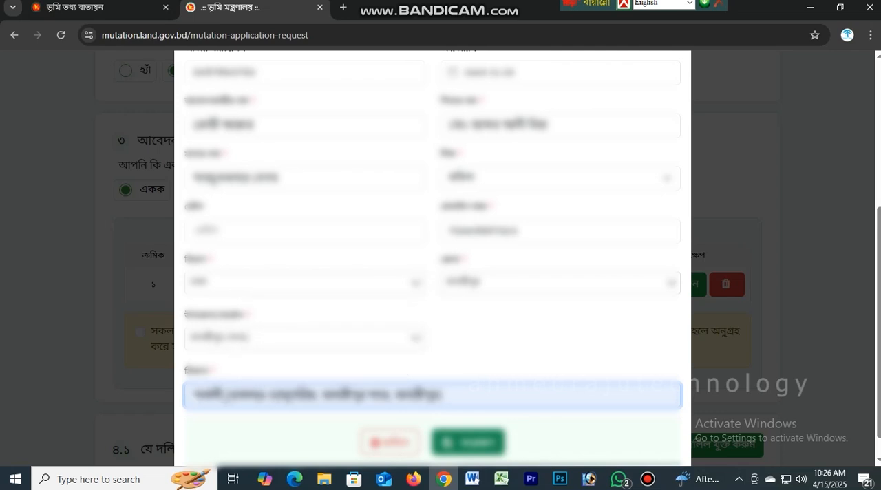
key(ctrl+alt+b)
text(চর)
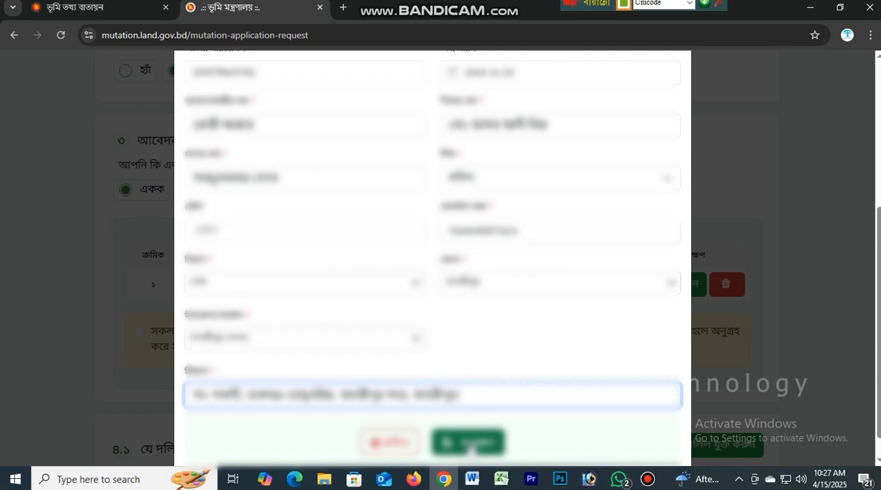
click(470, 446)
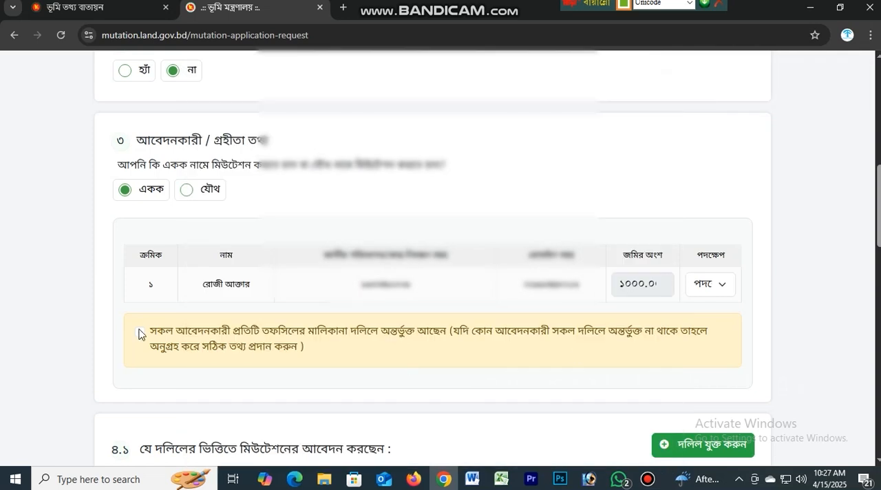
- Declare that all applicants are included in the ownership deed of every land schedule
click(140, 334)
scroll(289, 339, down, 1)
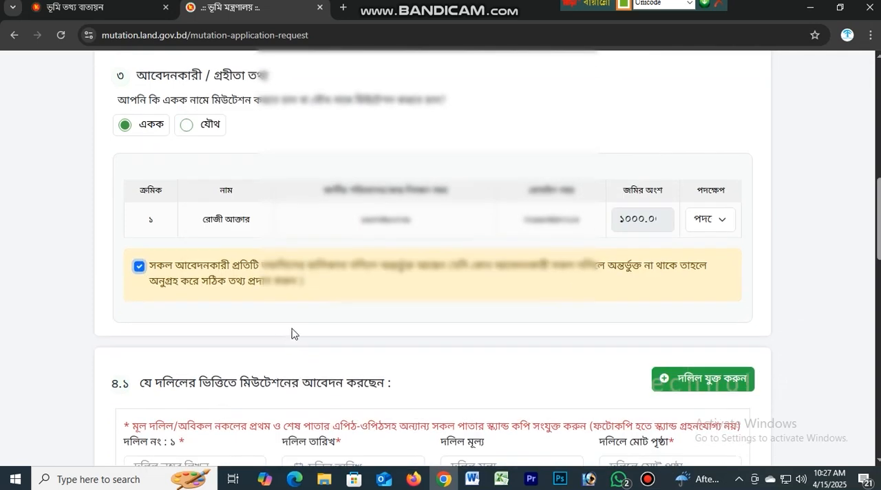
scroll(334, 326, down, 3)
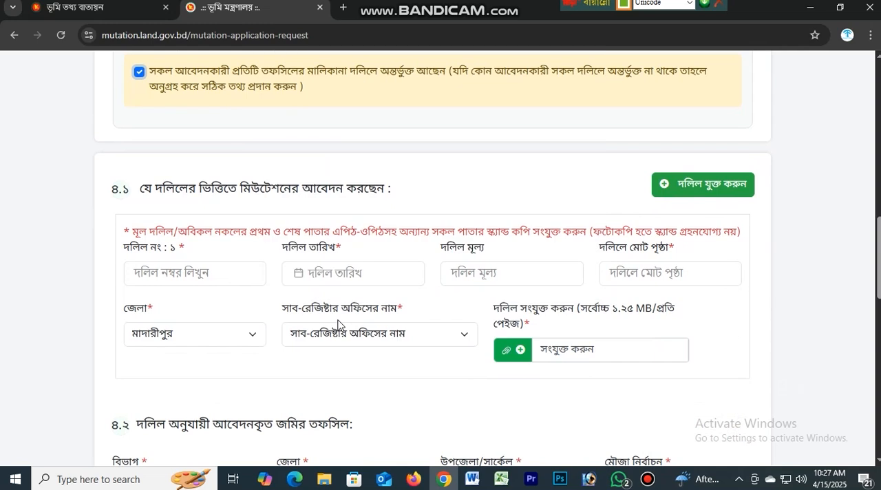
scroll(349, 320, down, 1)
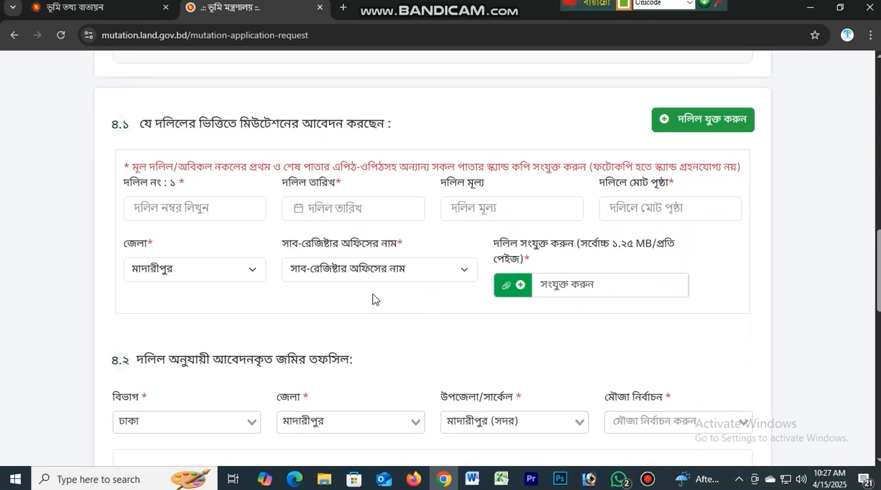
- Enter the deed number in section ৪.১ and set the deed date to 18 December 2024
click(691, 124)
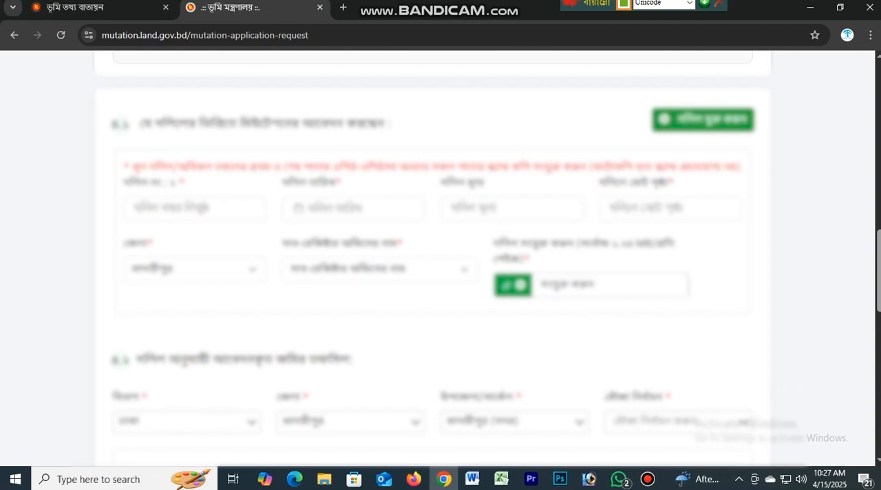
click(197, 210)
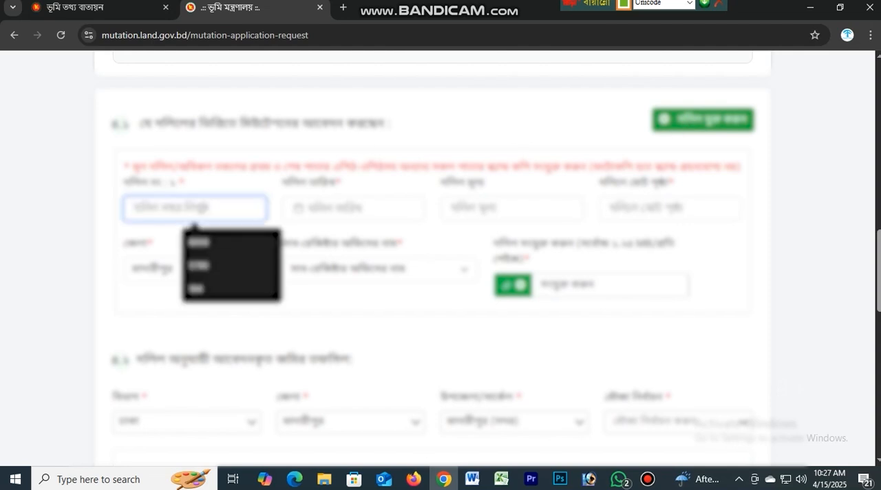
text(৮৭৪৮)
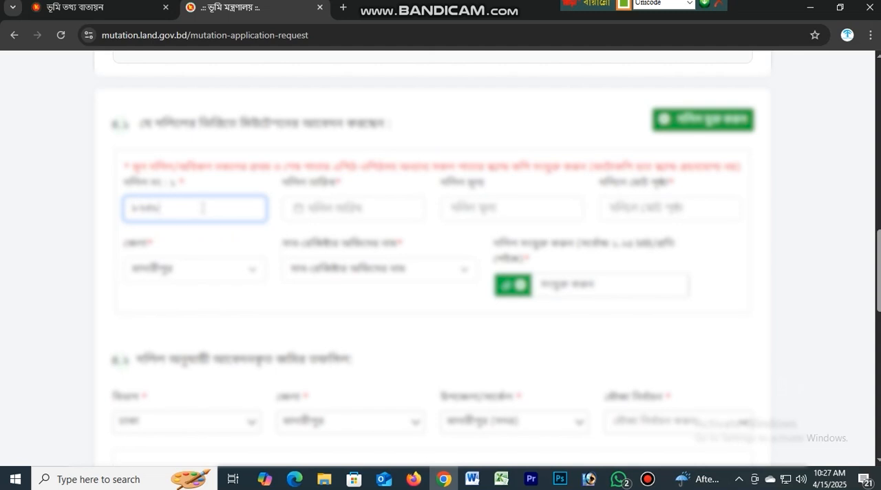
click(335, 217)
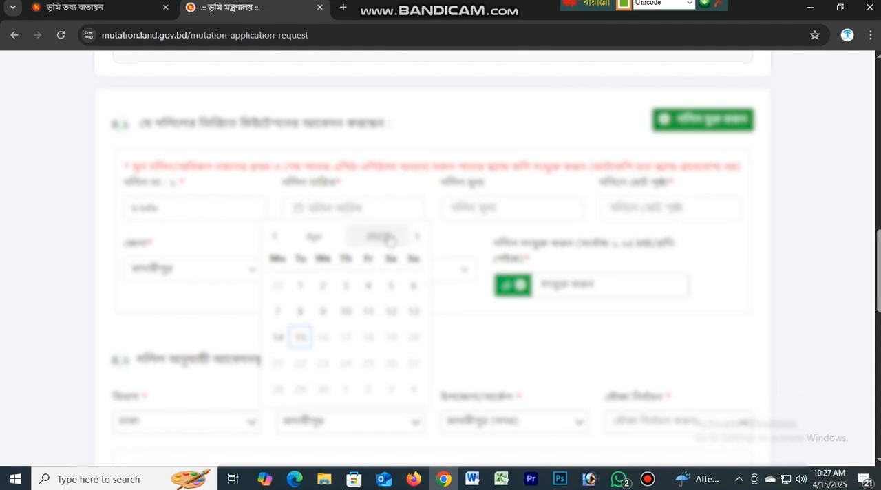
click(389, 238)
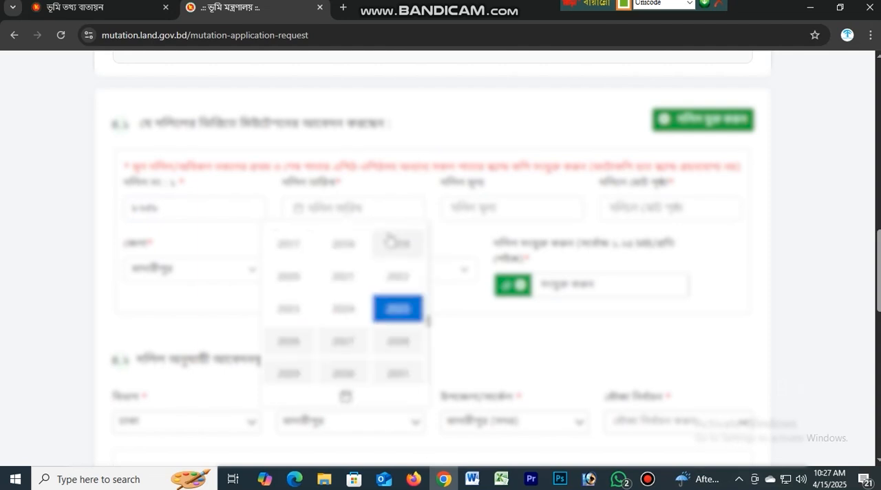
click(344, 309)
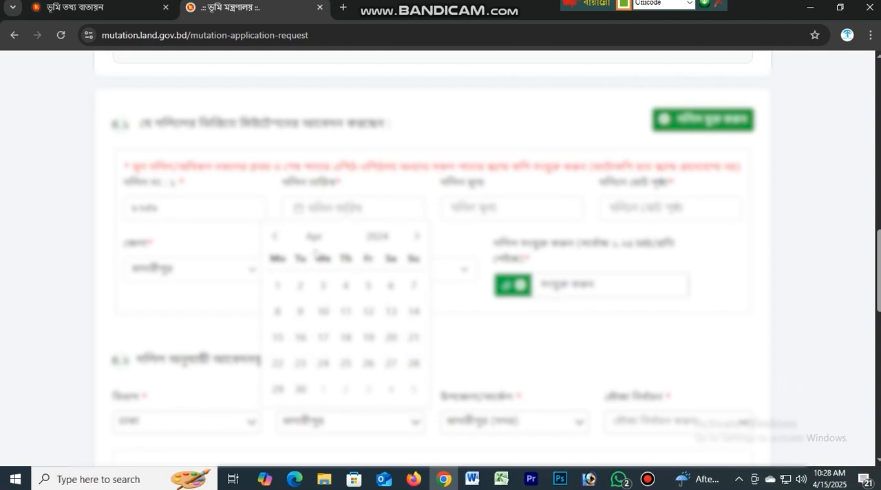
click(313, 237)
click(399, 365)
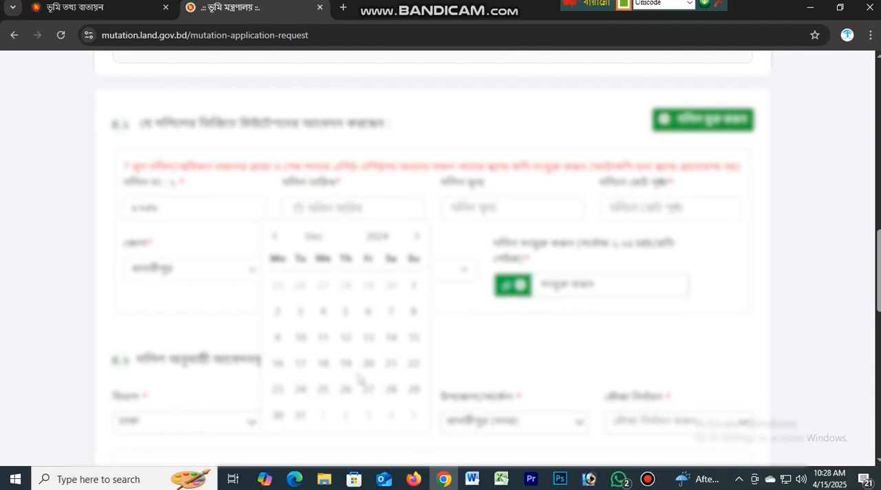
click(322, 363)
- Fill in the deed's value and total pages from saved entries and select the সদর, মাদারীপুর sub-registrar office
click(510, 214)
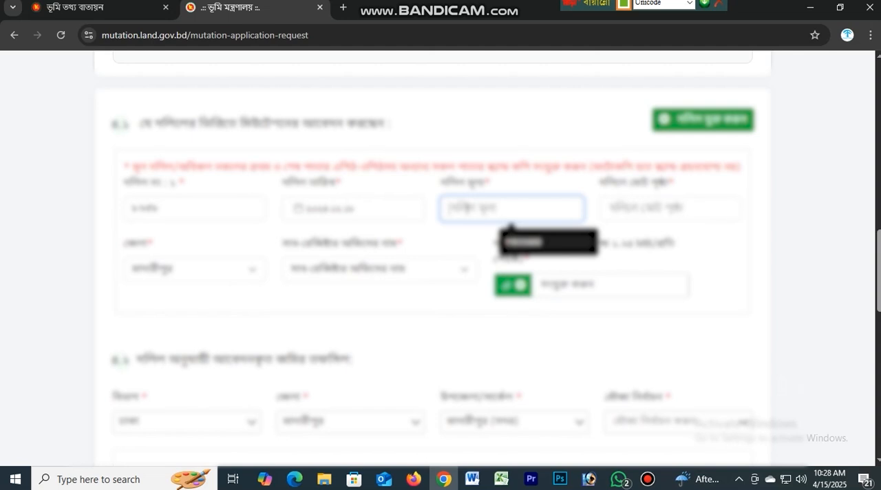
click(513, 242)
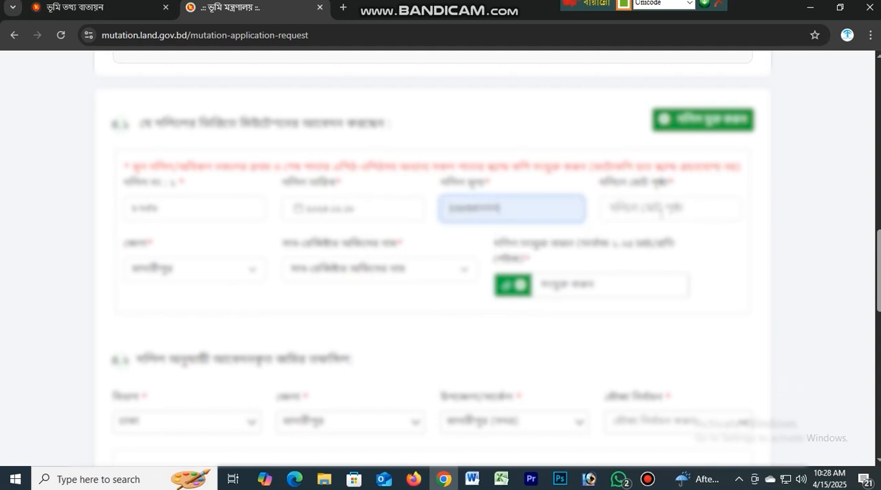
click(662, 211)
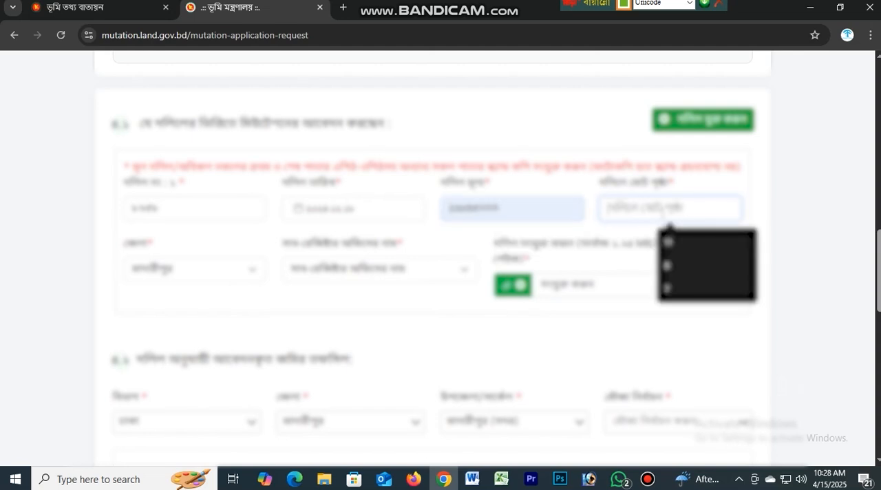
click(681, 242)
click(383, 271)
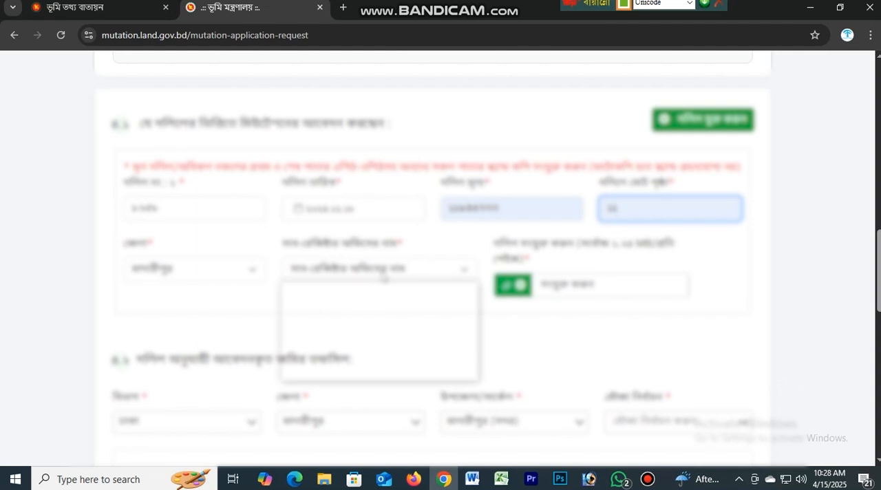
click(347, 313)
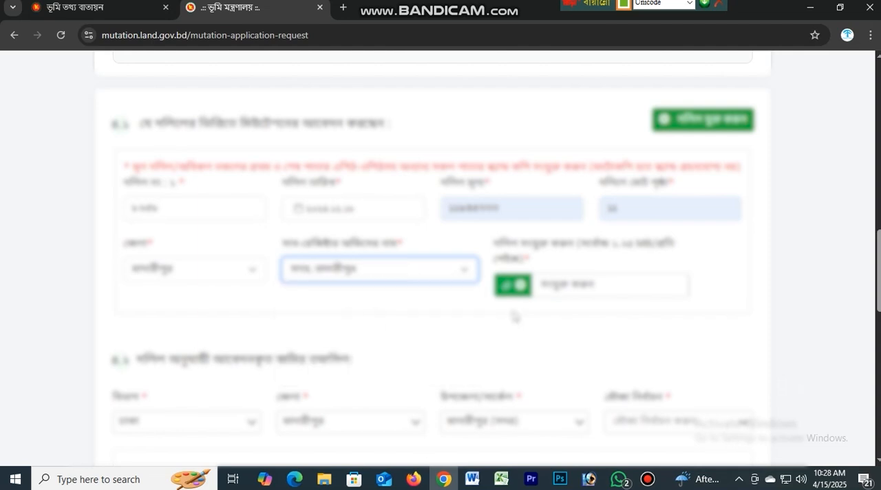
- Attach the scanned deed PDF from the applicant's folder to the first deed entry
click(512, 284)
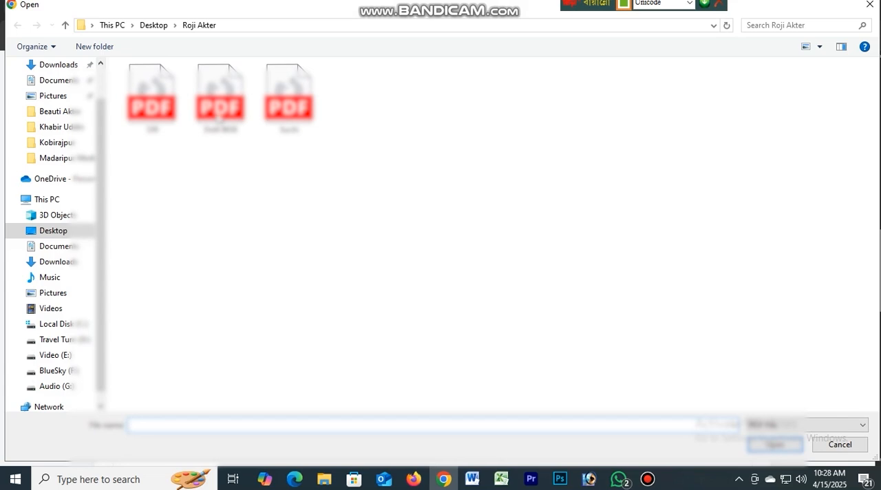
click(219, 113)
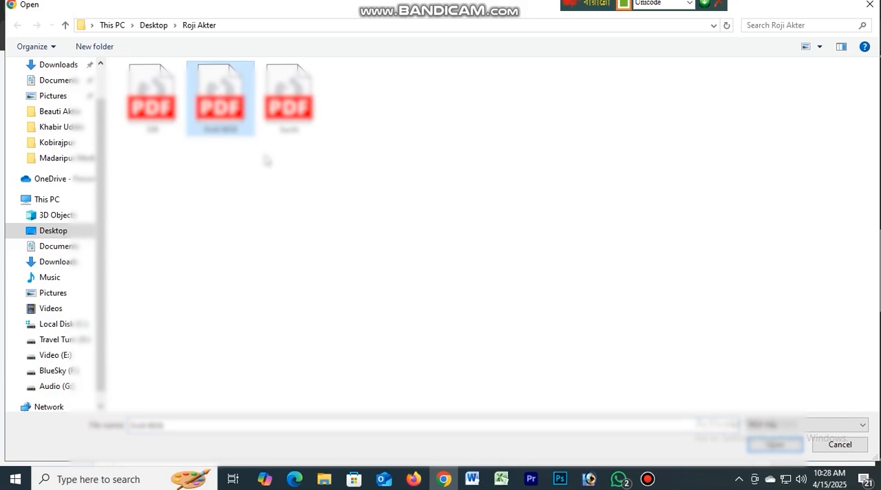
click(773, 444)
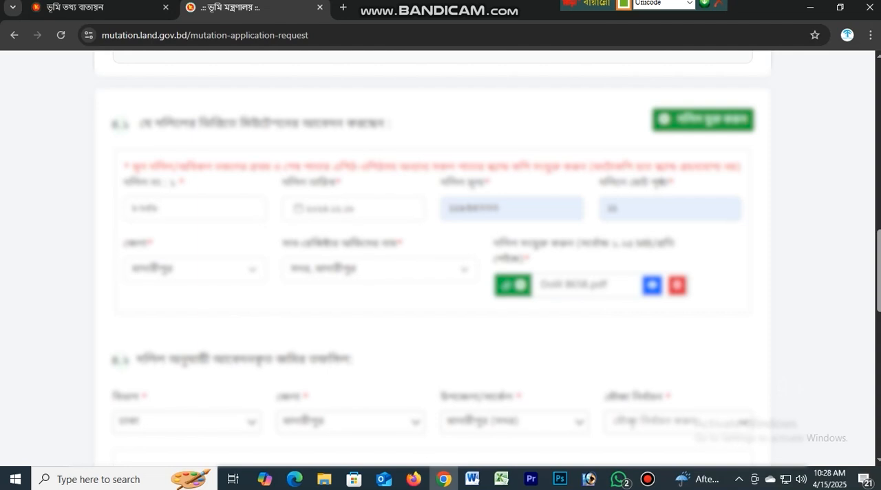
- Select the mouza with JL number ১২৫ for the land schedule in section ৪.২
click(632, 421)
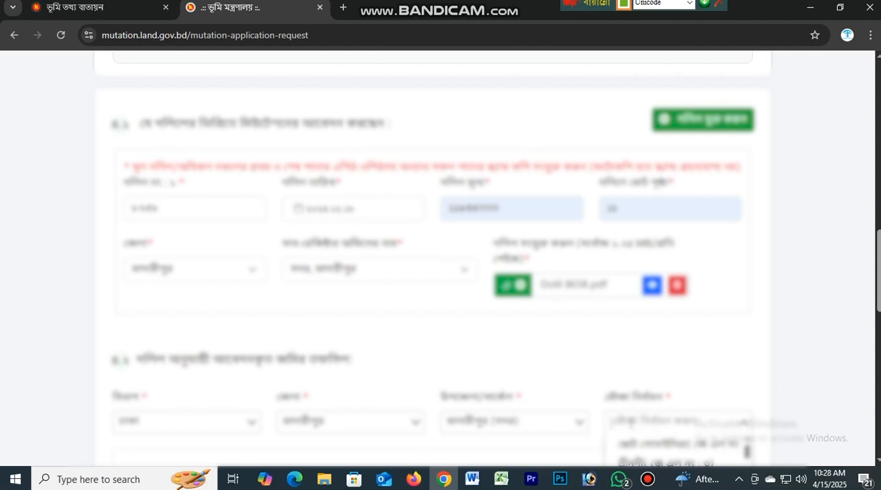
text(১২৫)
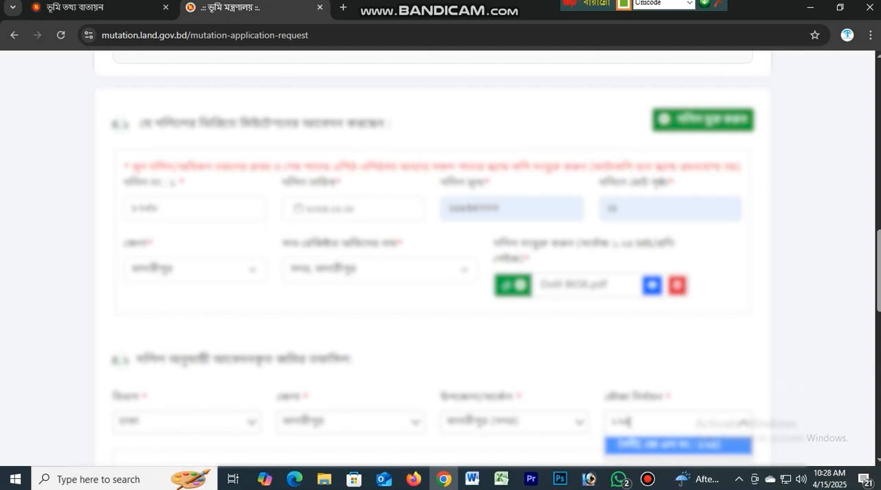
click(627, 447)
- Start a land information entry, link it to the deed from the সদর, মাদারীপুর office and enter the holding number
scroll(355, 350, down, 4)
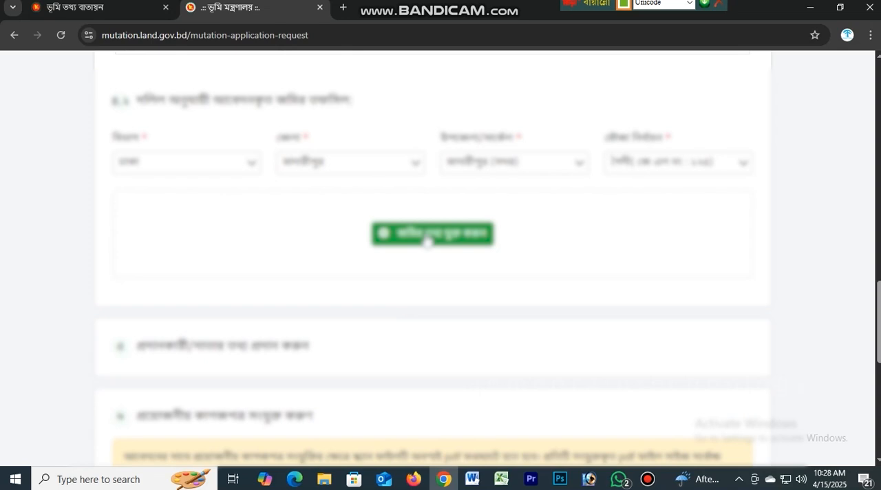
click(427, 238)
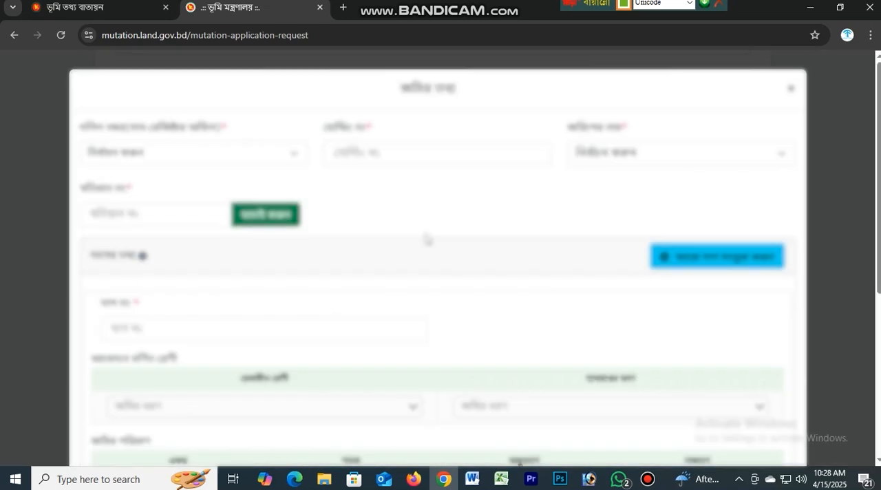
click(234, 161)
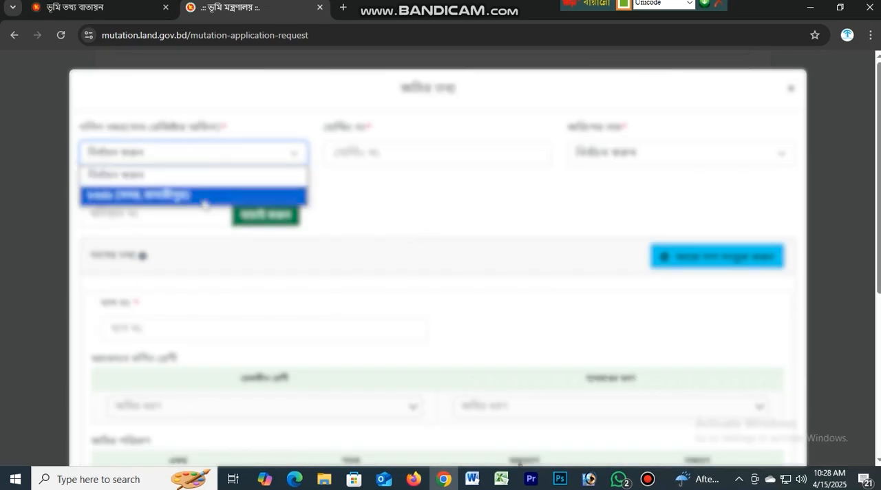
click(207, 195)
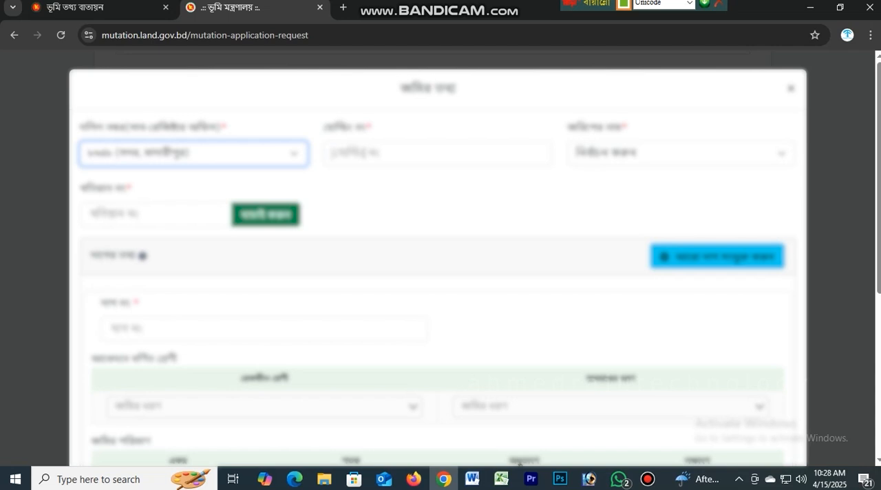
key(Tab)
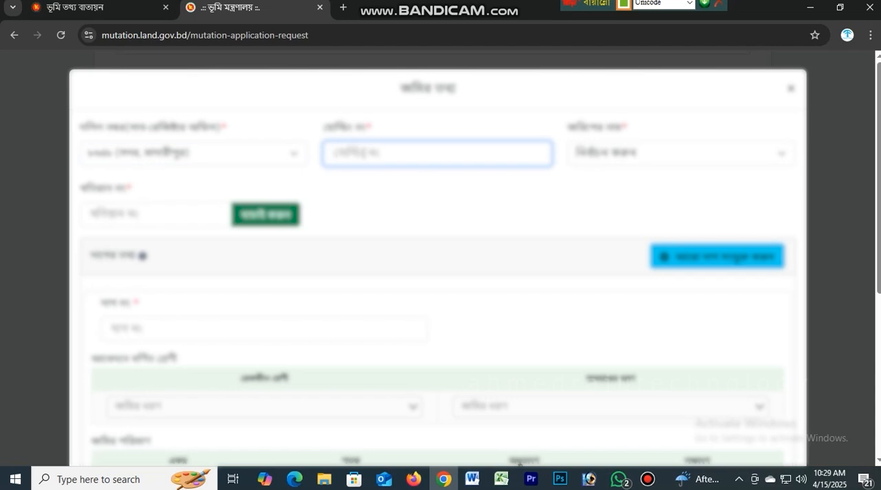
text(৫৪)
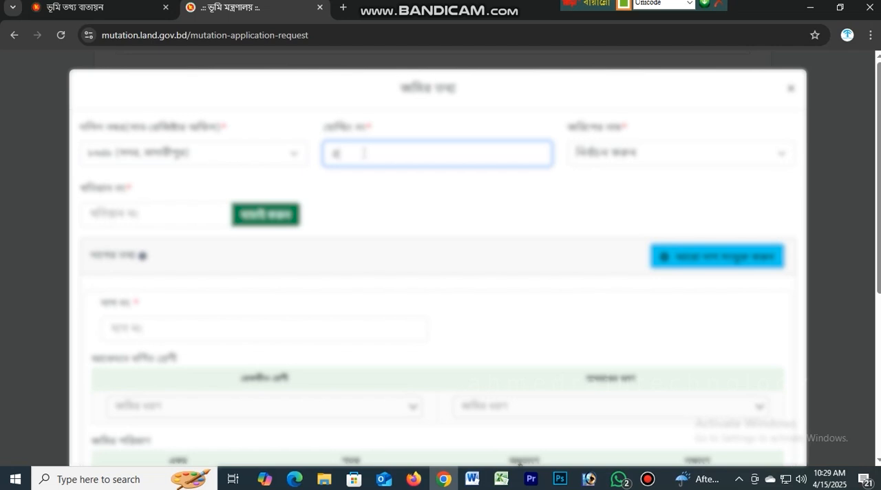
text(০০)
key(BackSpace)
- Set the survey name to বি আর এস and recheck the entered holding number
click(590, 157)
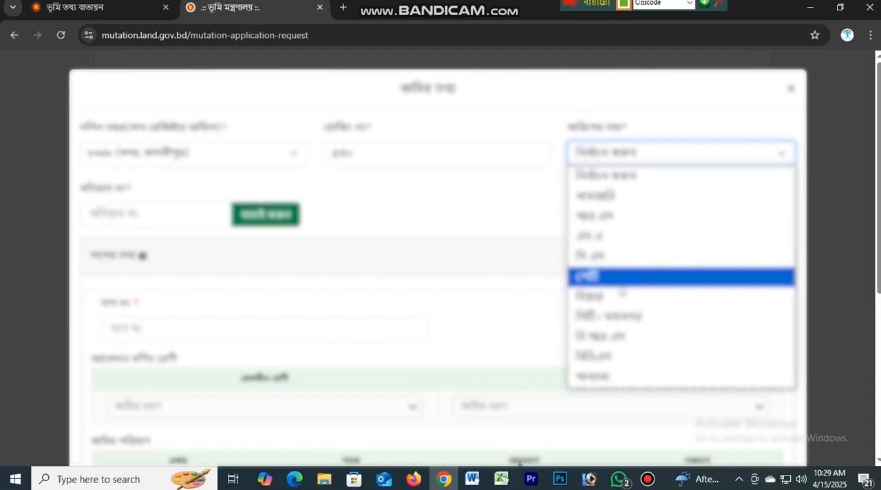
click(614, 337)
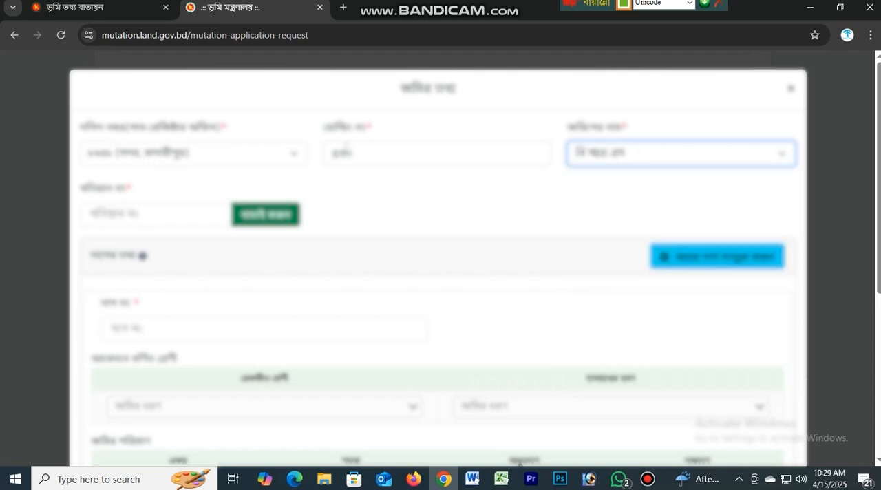
click(356, 155)
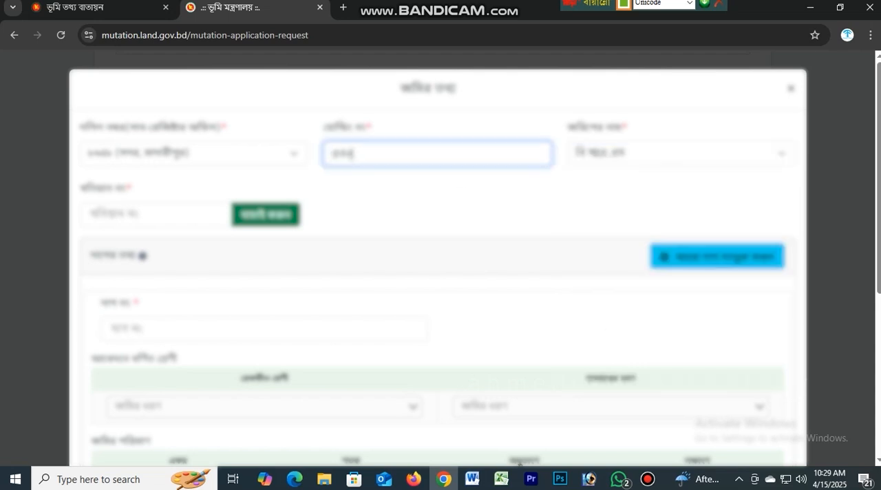
drag(358, 154, 330, 156)
click(368, 153)
- Enter khatian number ৫৭৯ and run the verification of the holding and khatian
click(180, 214)
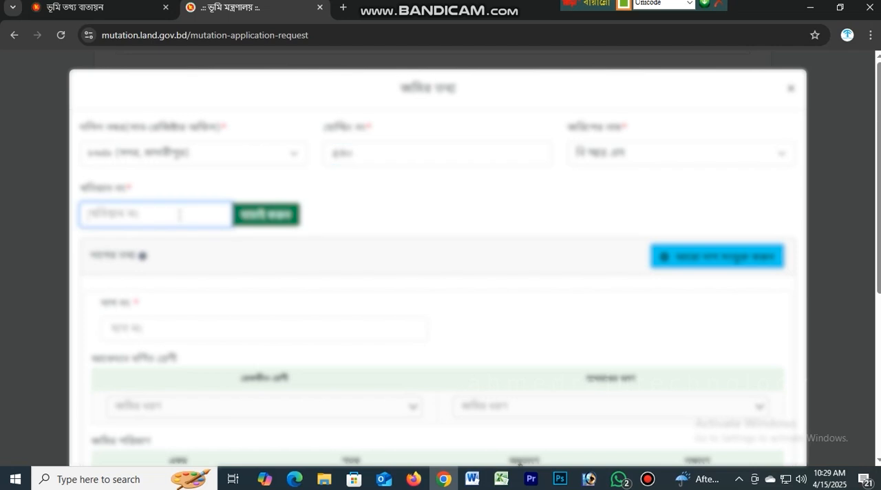
text(৫৭৯)
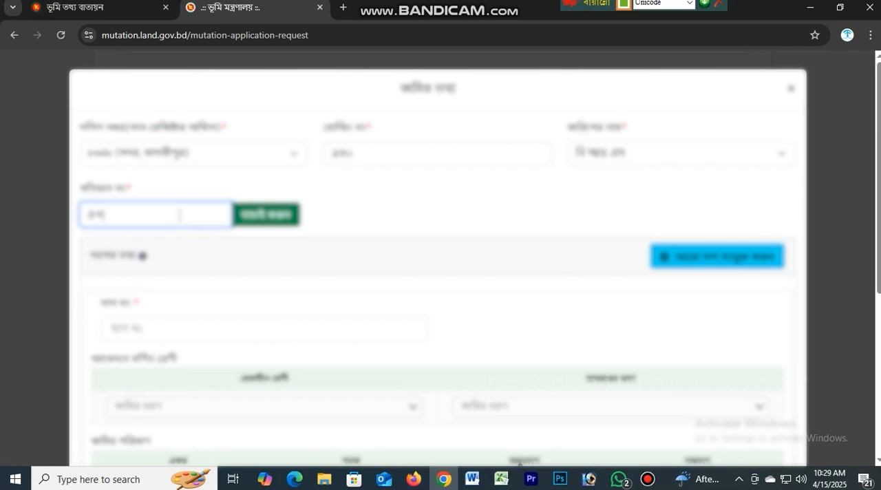
click(249, 218)
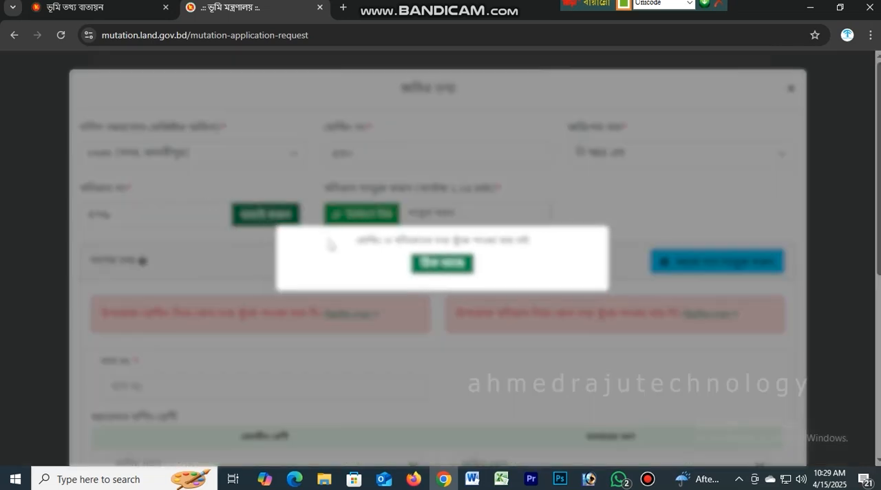
click(426, 264)
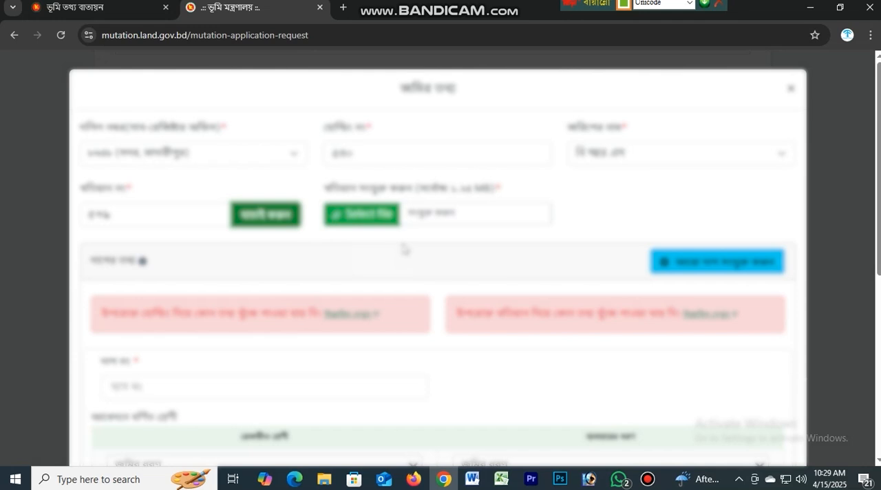
- Enter plot number ৬০১ and choose the land type for both its recorded class and its usage
click(304, 388)
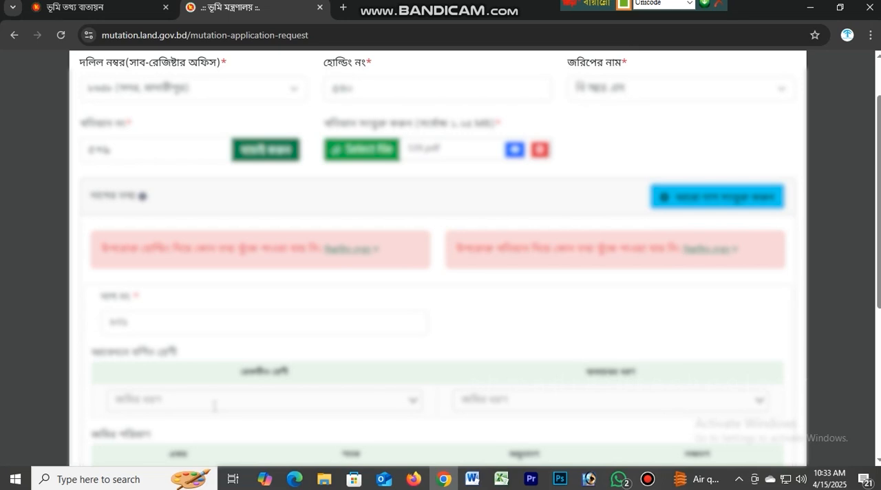
click(214, 401)
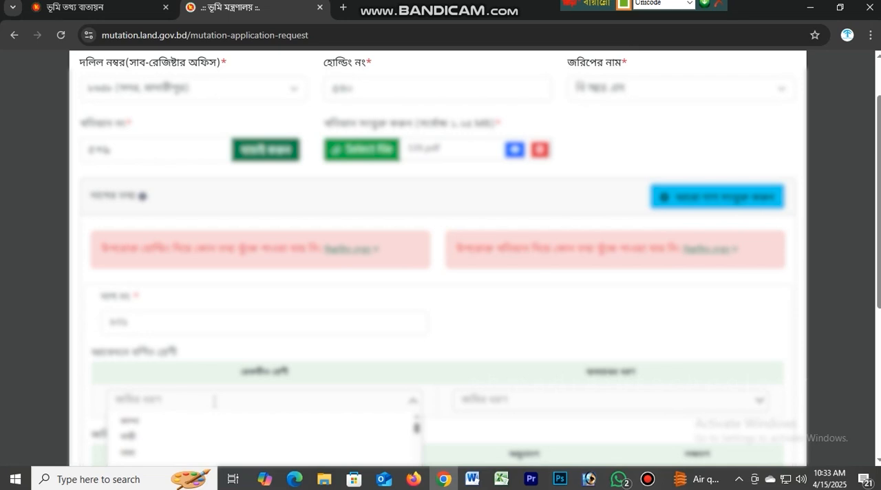
scroll(193, 450, down, 1)
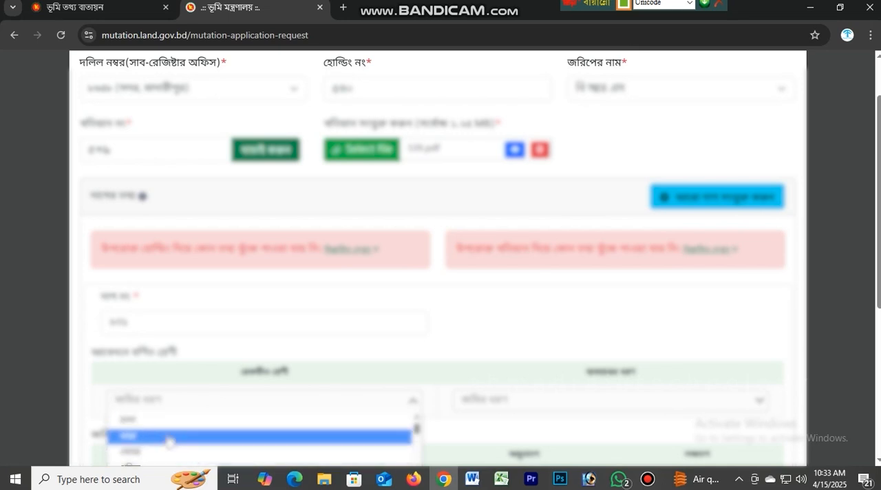
scroll(169, 440, down, 2)
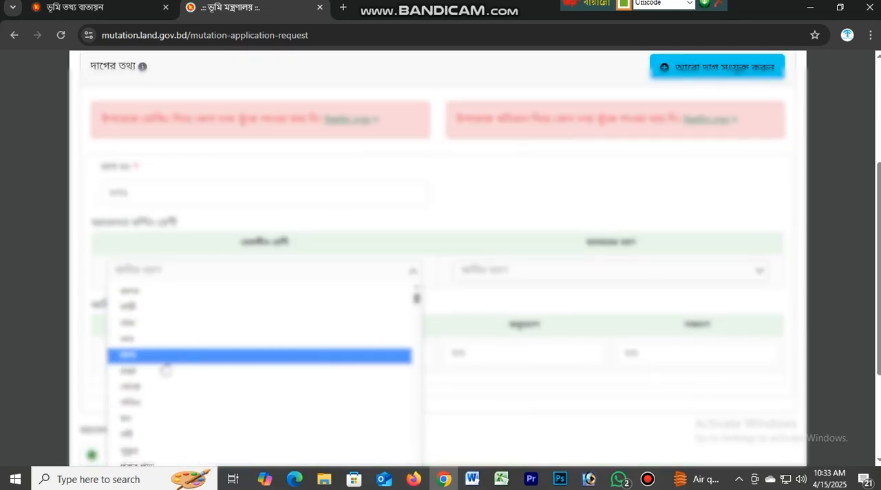
scroll(166, 370, up, 1)
click(155, 407)
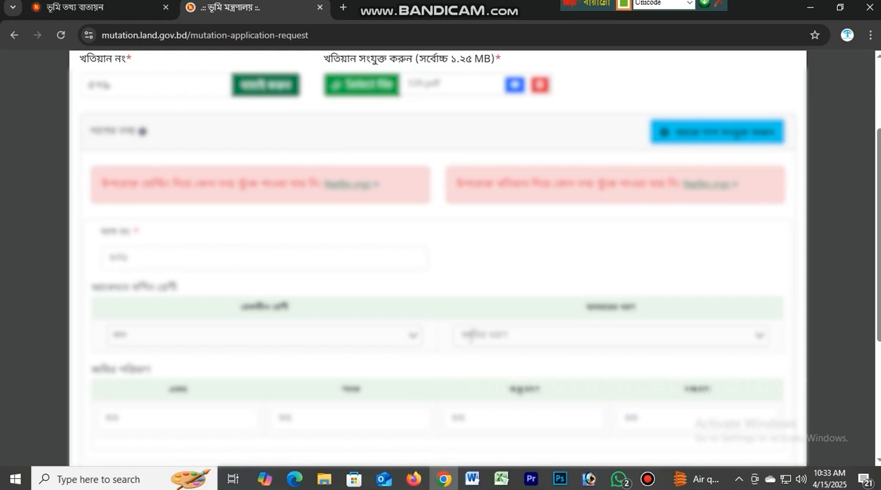
click(471, 335)
click(485, 406)
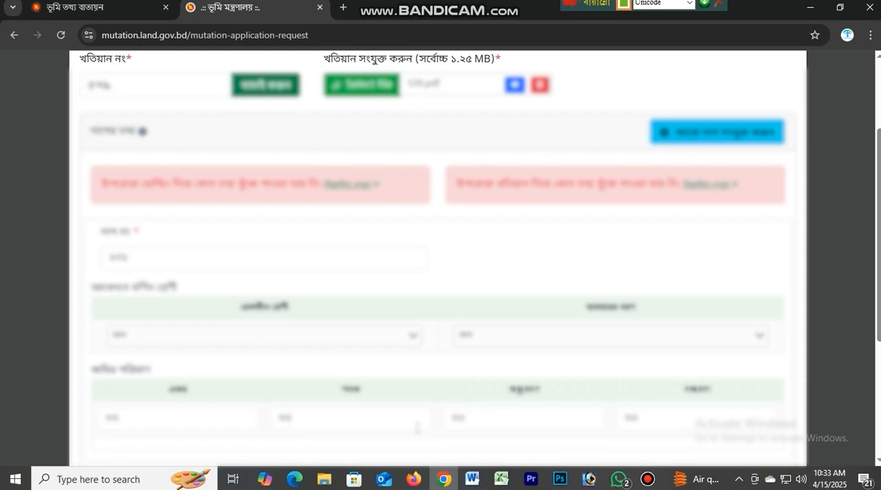
- Set the plot's land area to ৩ শতক and save the land information
click(292, 417)
text(৩)
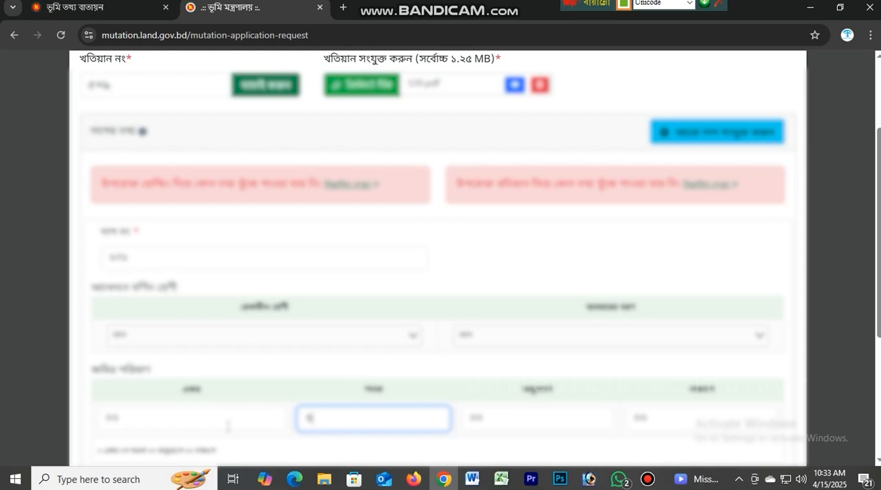
scroll(295, 389, down, 2)
scroll(295, 389, down, 1)
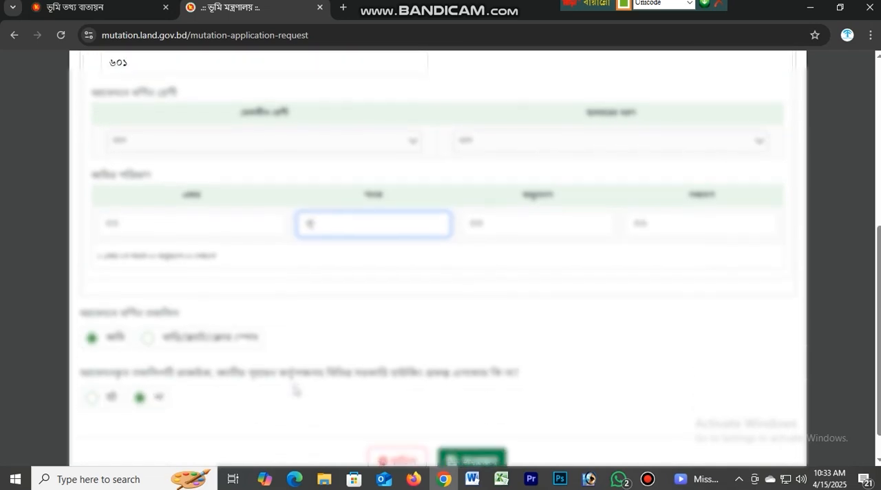
scroll(295, 390, down, 1)
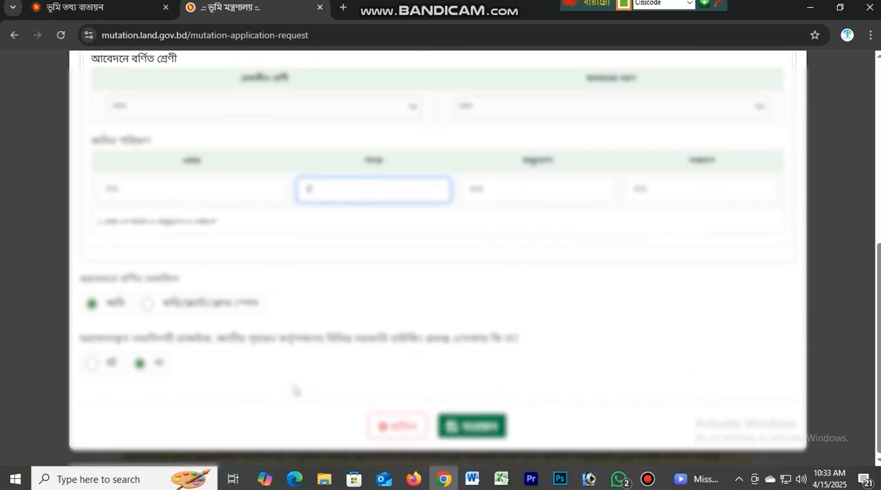
click(469, 428)
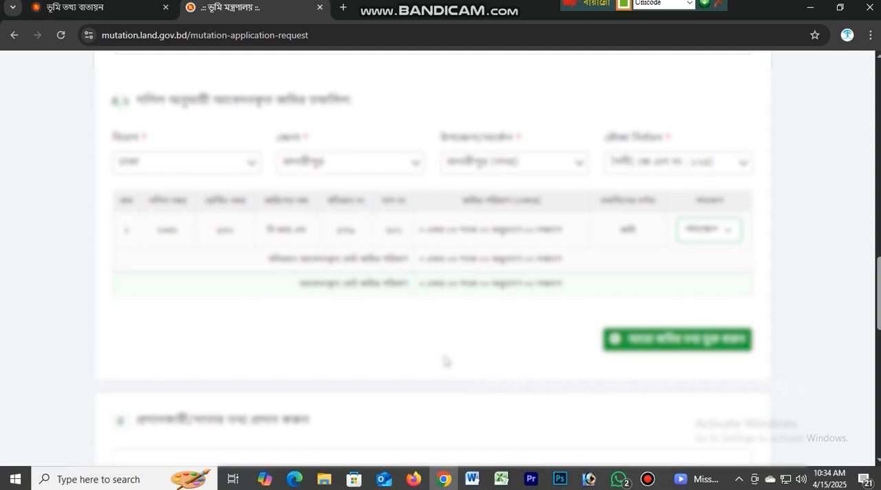
- Start a new donor entry in section ৫ and enter the living donor's full name
scroll(443, 360, down, 3)
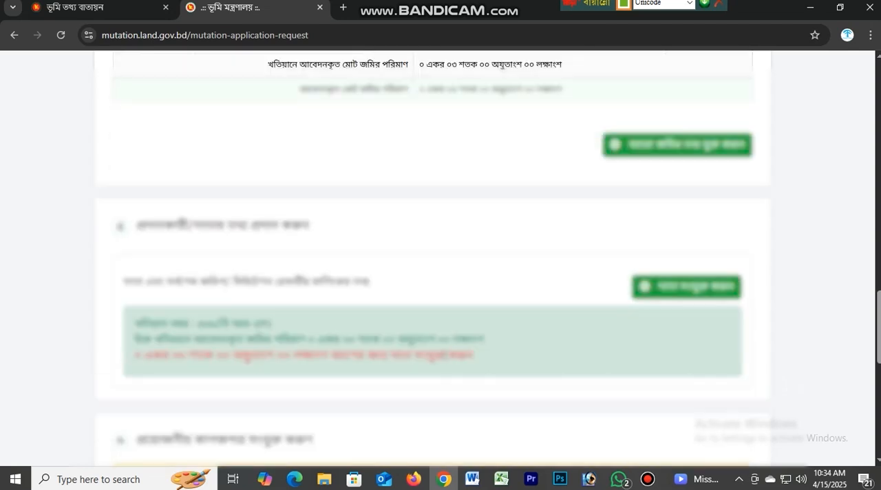
click(680, 287)
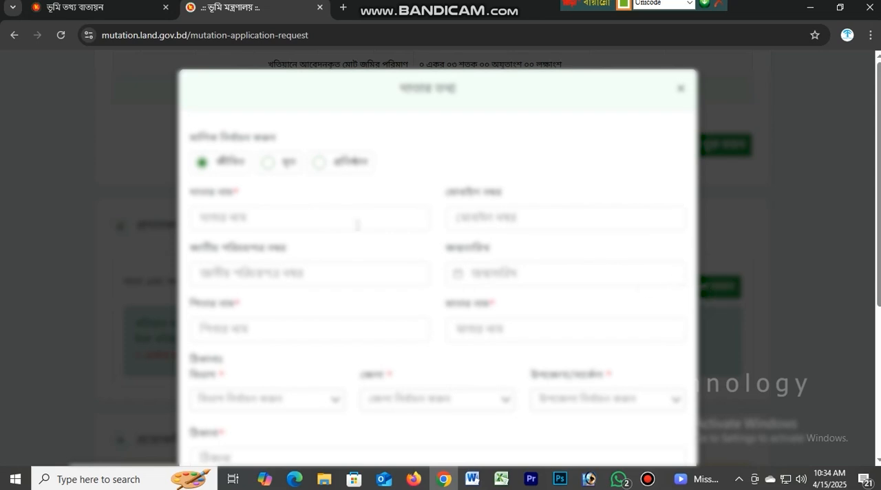
click(233, 218)
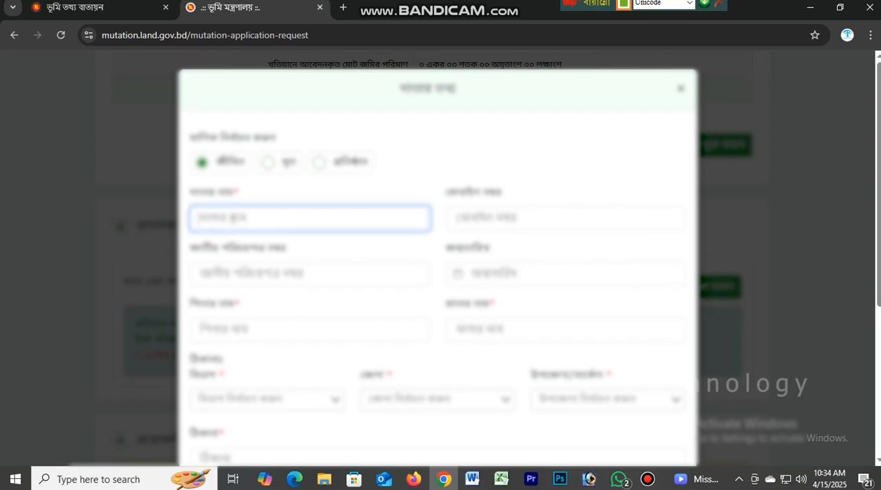
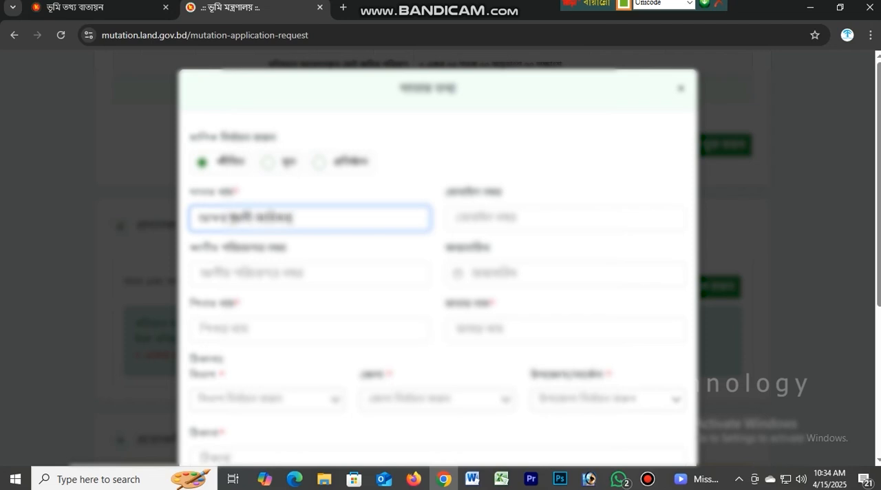
- Enter the donor's father's full name in the donor information form
click(299, 335)
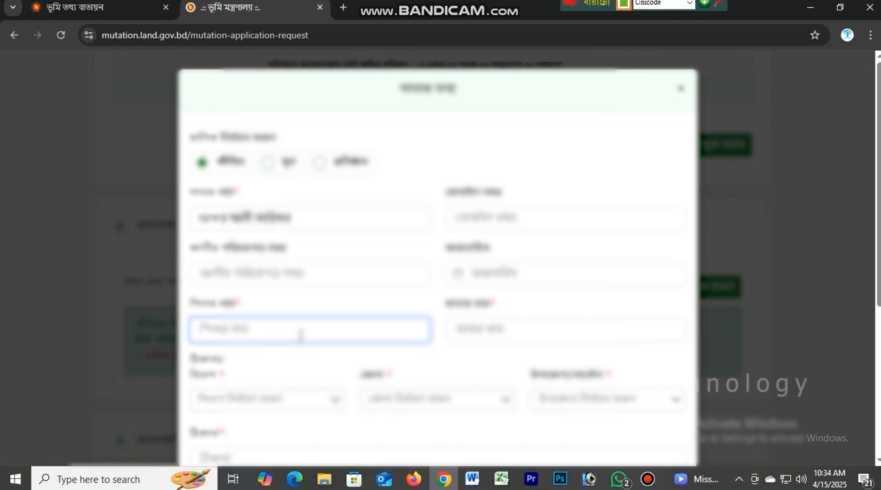
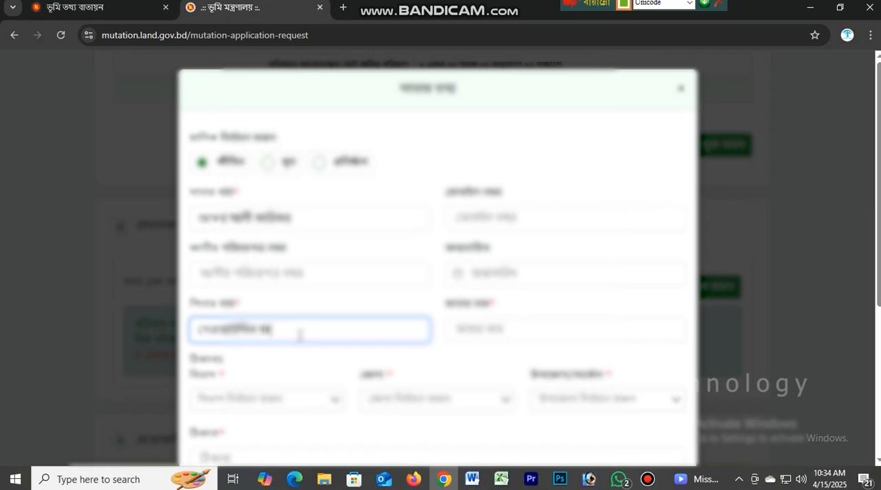
key(Tab)
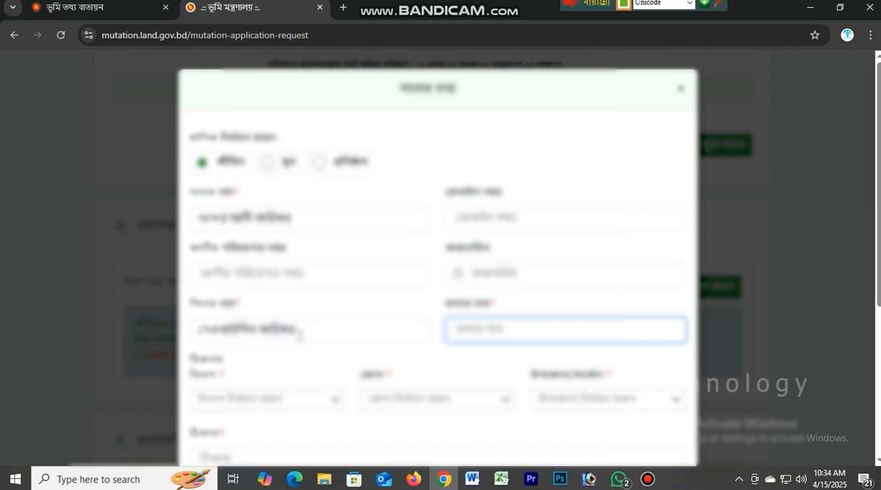
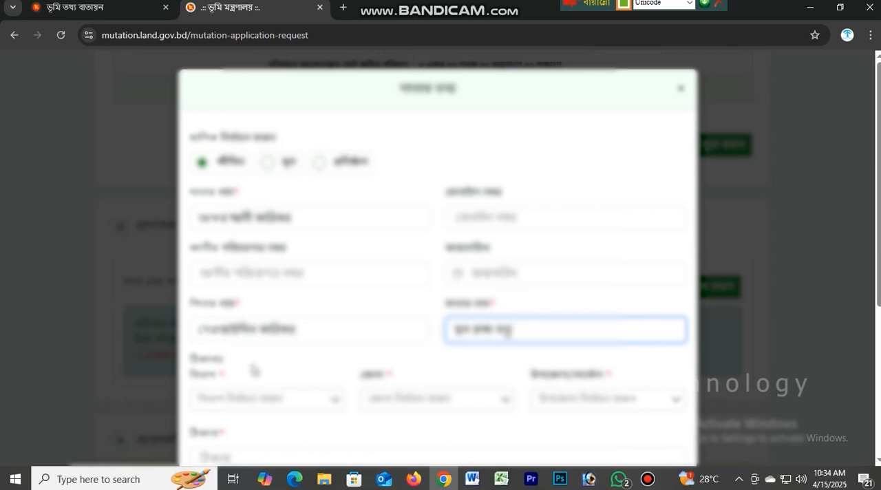
- Choose the division, district and upazila of the donor's address
click(249, 396)
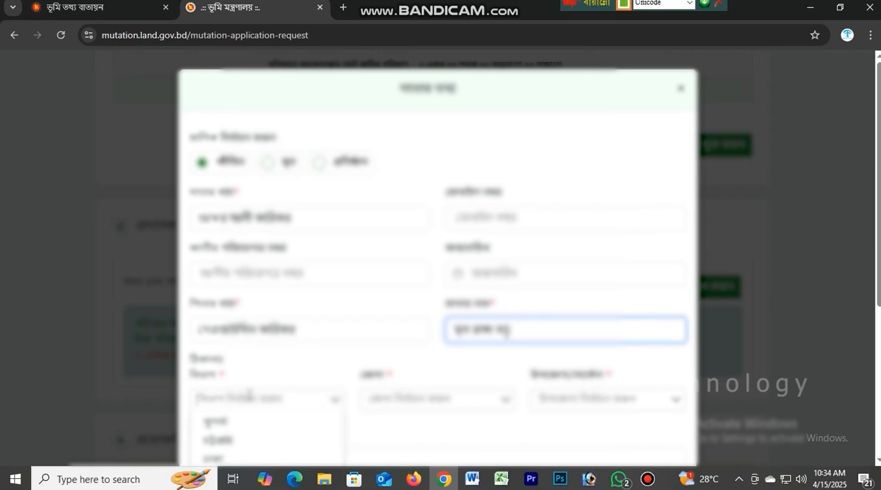
click(246, 459)
scroll(407, 301, down, 3)
click(407, 207)
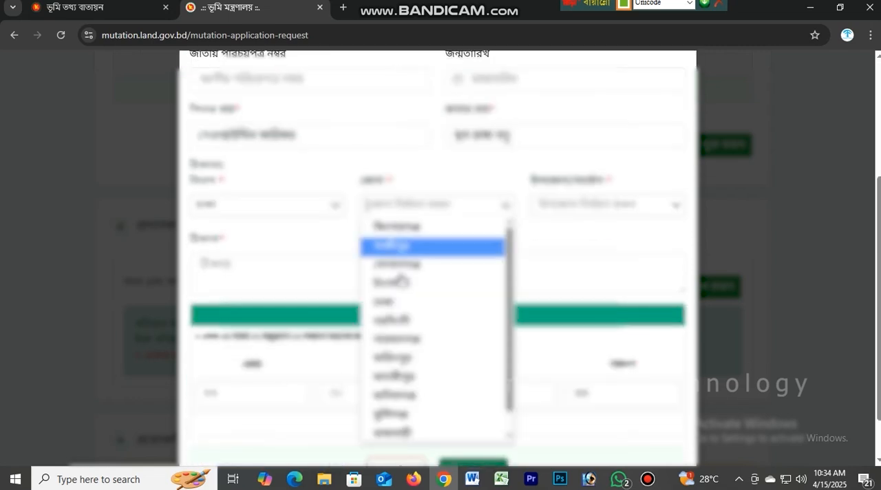
click(481, 375)
click(605, 204)
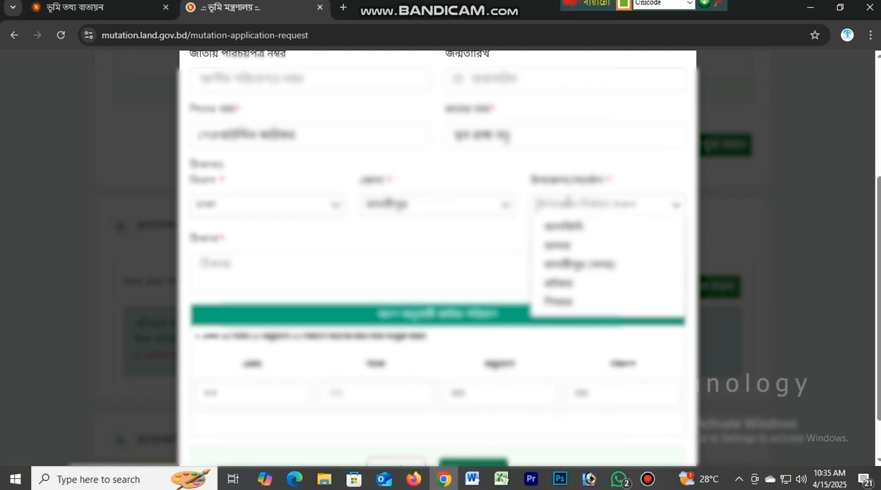
click(578, 263)
- Write out the donor's full postal address in the address field
click(342, 267)
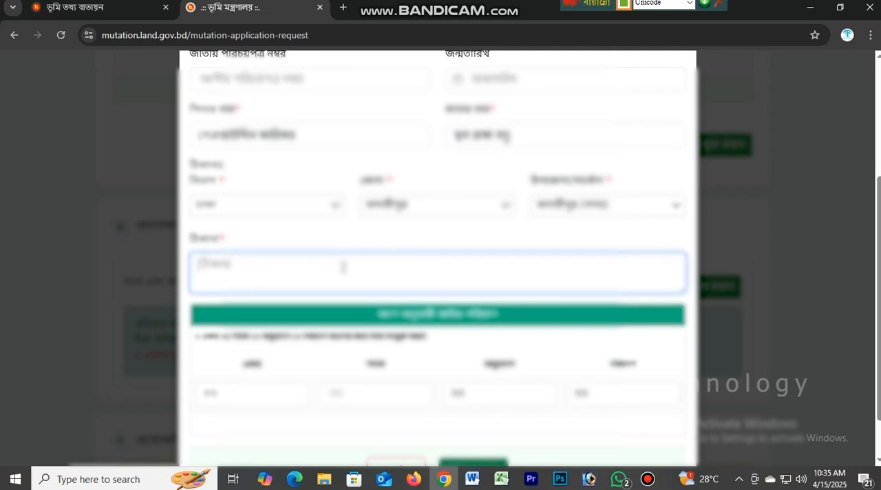
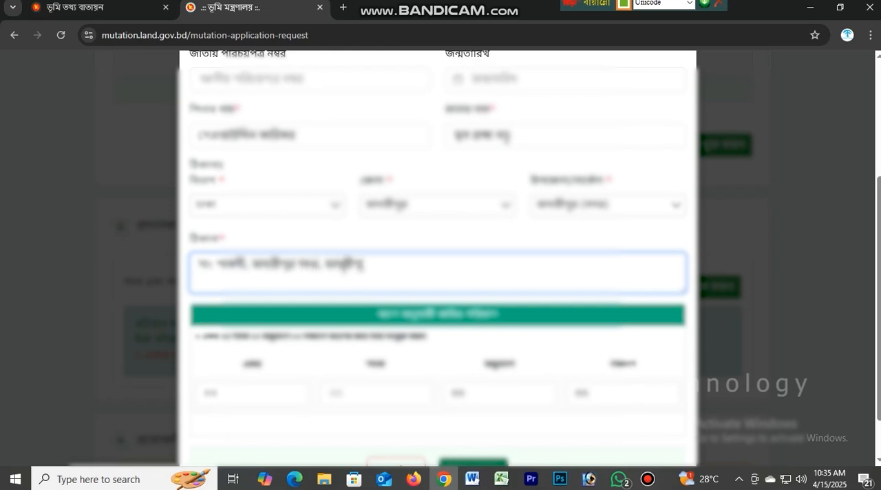
- Enter the donor's land share in শতক, set the অযুতাংশ and লক্ষাংশ parts to ০, and save the donor information
click(375, 394)
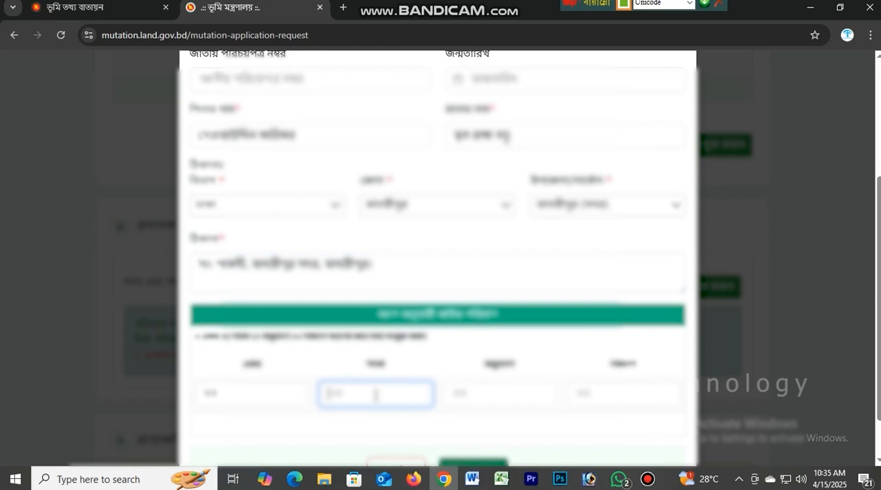
text(৫)
click(241, 393)
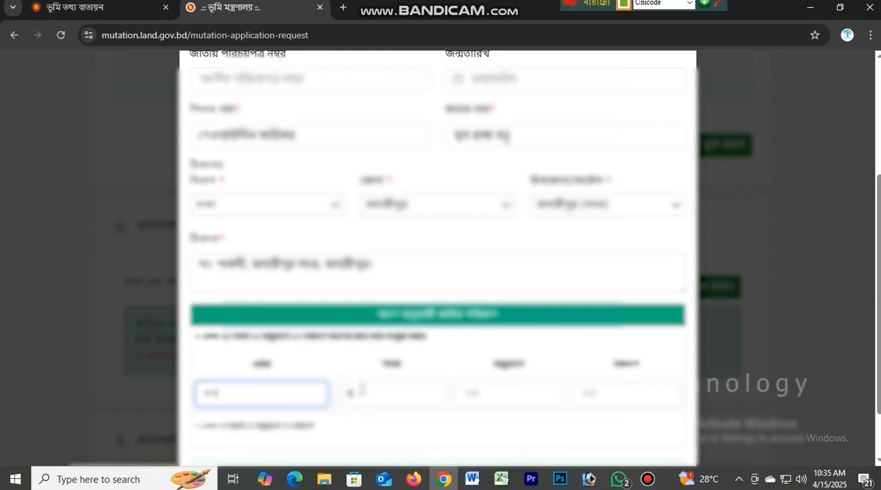
click(361, 390)
click(508, 396)
text(০)
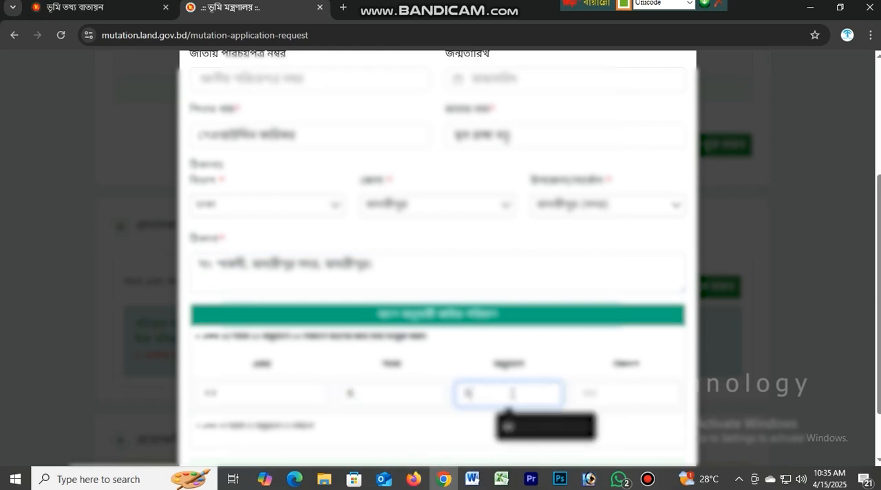
click(597, 394)
text(০)
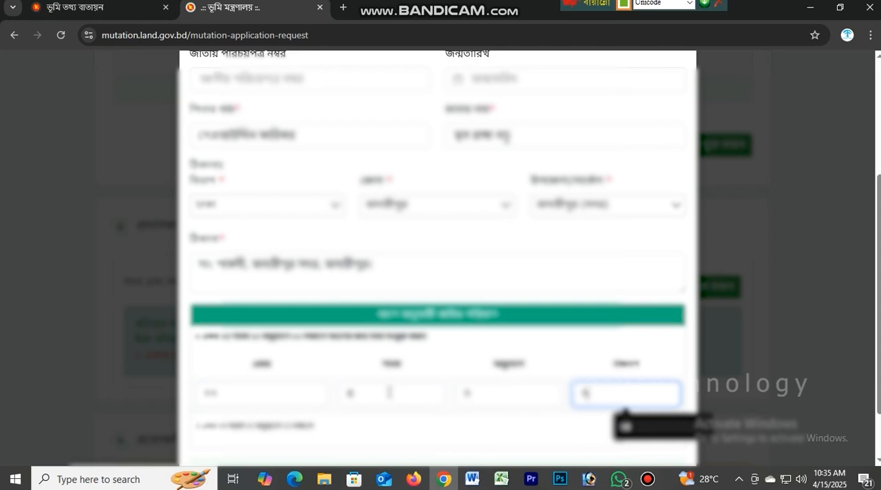
scroll(389, 392, down, 1)
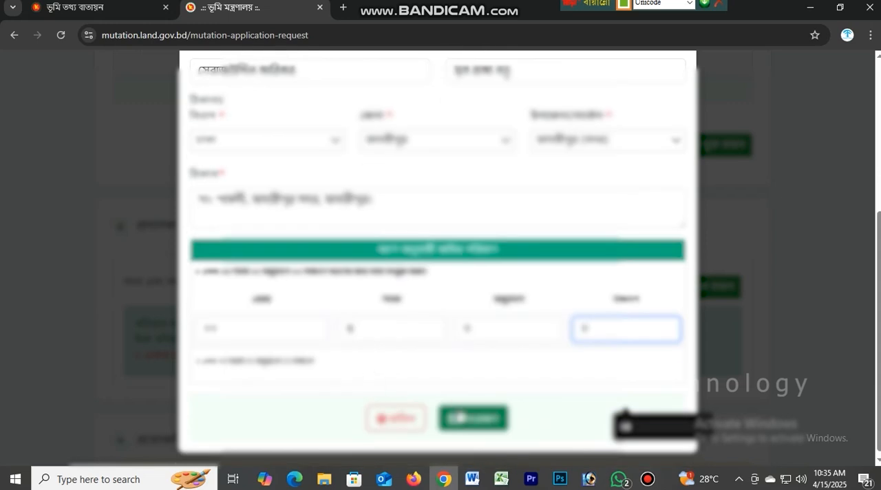
click(463, 419)
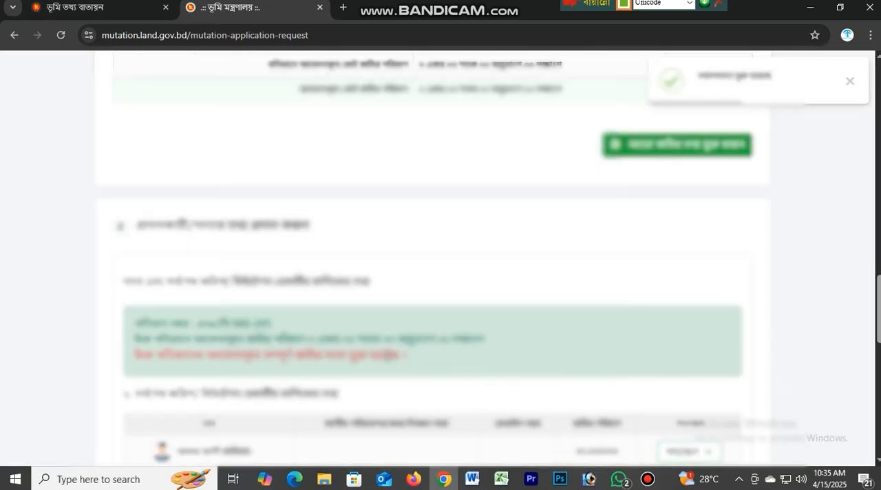
- Attach the Suchi PDF as the অন্যান্য document in section ৬
scroll(387, 354, down, 3)
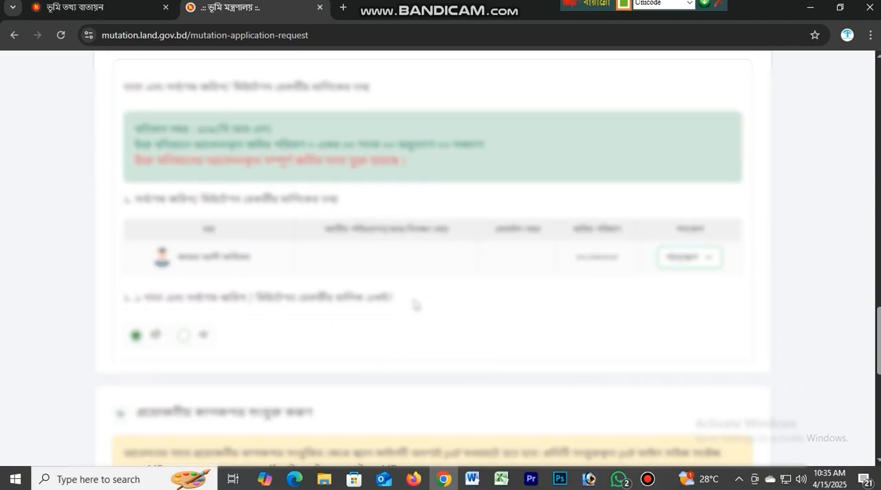
scroll(412, 304, down, 4)
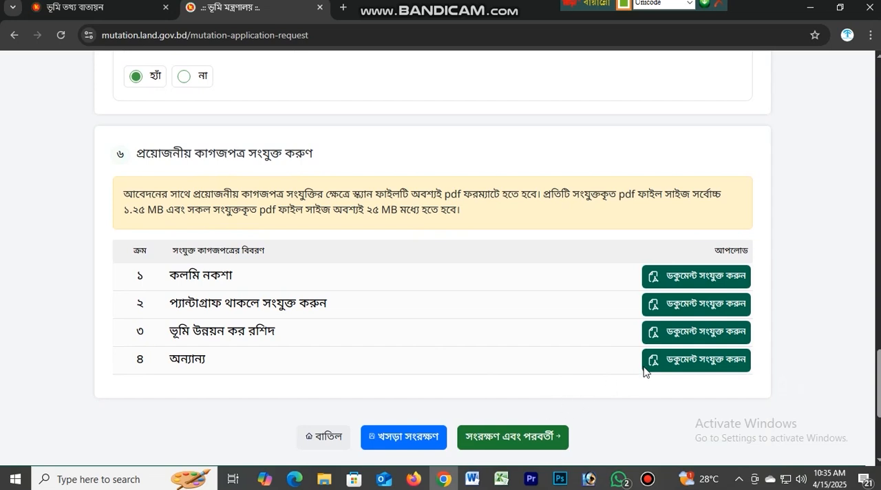
click(678, 362)
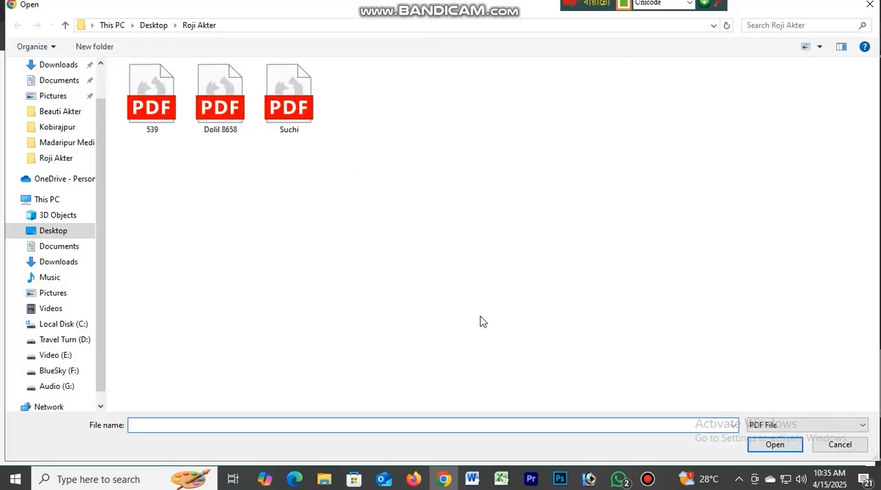
click(289, 106)
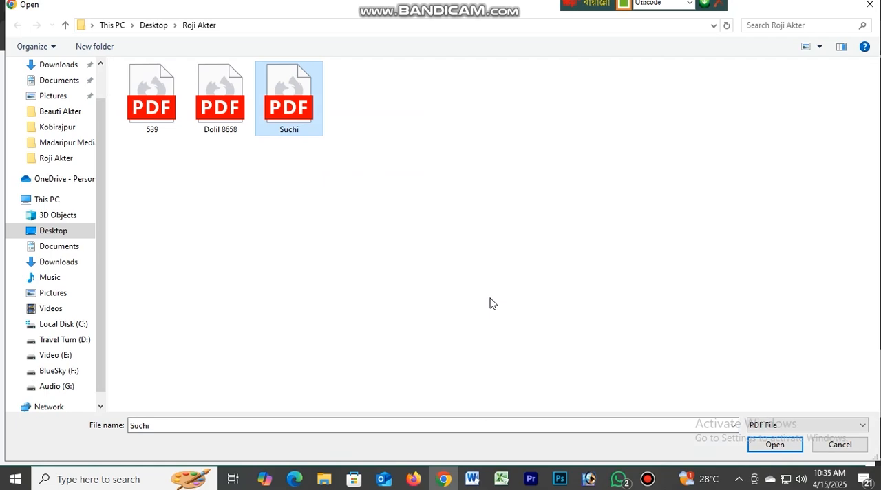
click(764, 443)
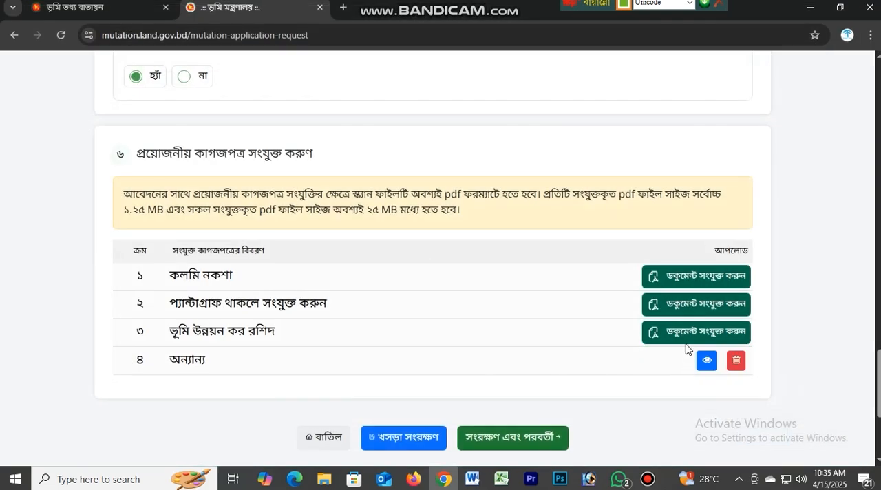
- Attach the 539 PDF to the প্যান্টাগ্রাফ entry, then save the application and continue to the next stage
click(684, 302)
click(151, 116)
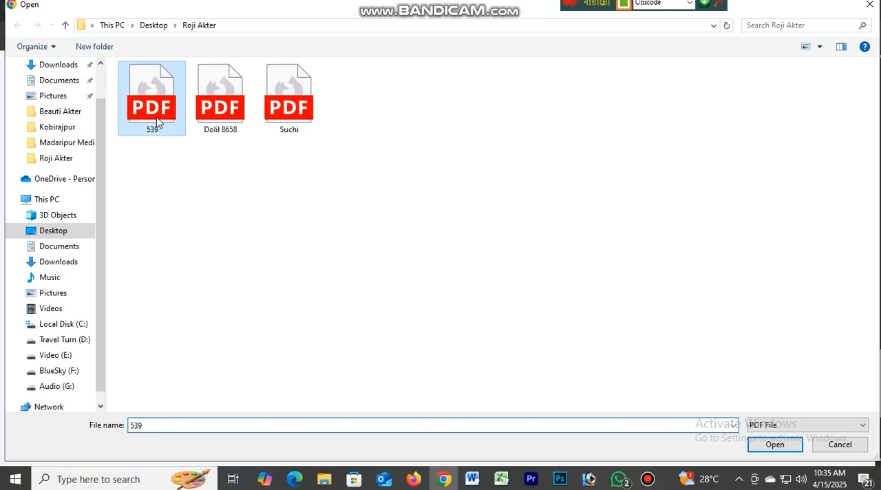
click(791, 448)
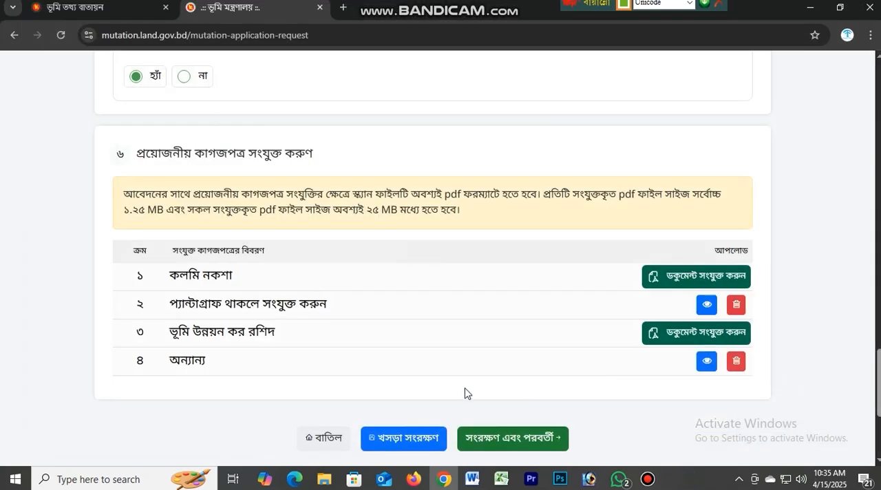
click(513, 444)
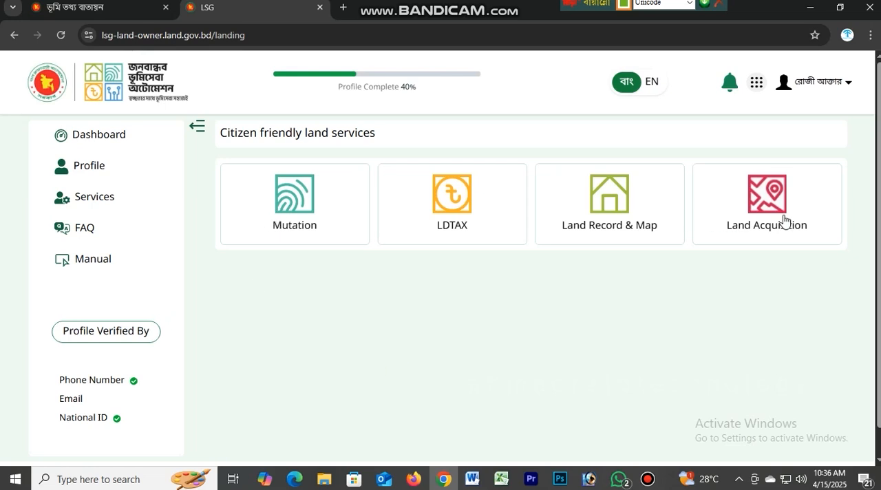
- Return to the Mutation service and reopen the second application in the mutation application status list
click(303, 232)
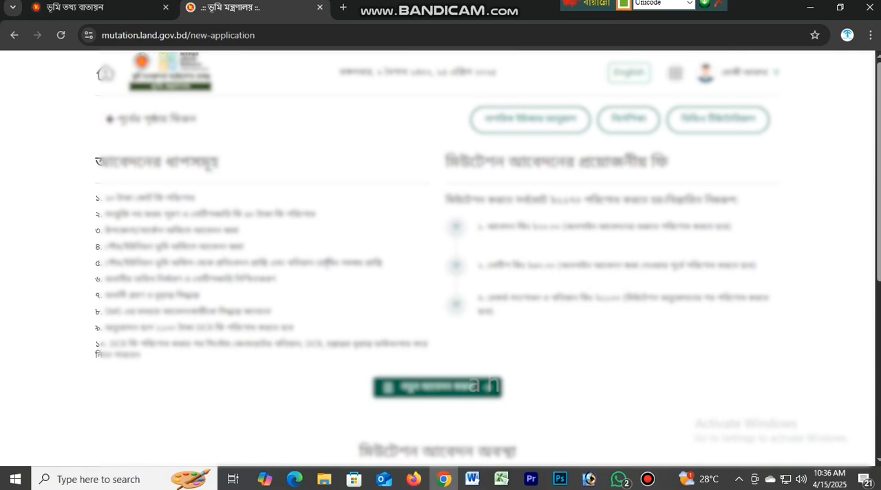
scroll(427, 362, down, 2)
scroll(426, 361, down, 1)
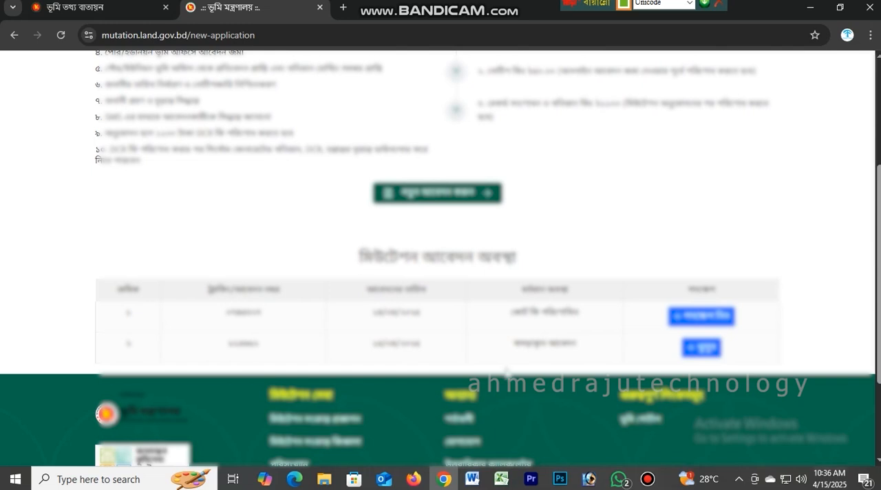
click(699, 347)
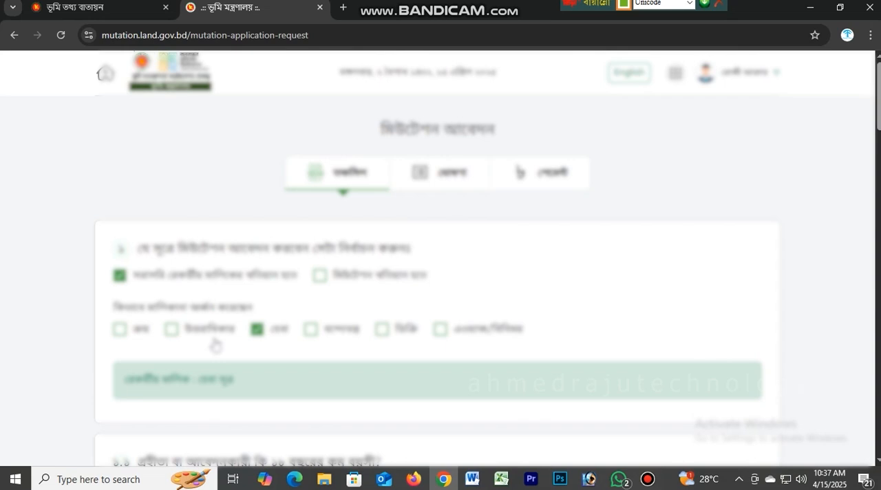
- Review the reopened application from the ownership source to the attachments, then continue to the ঘোষণা stage
scroll(268, 349, down, 7)
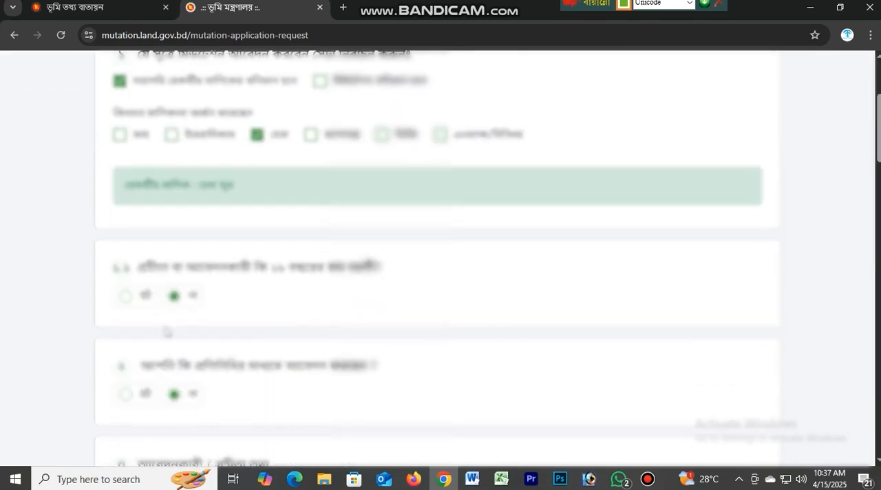
scroll(584, 308, down, 5)
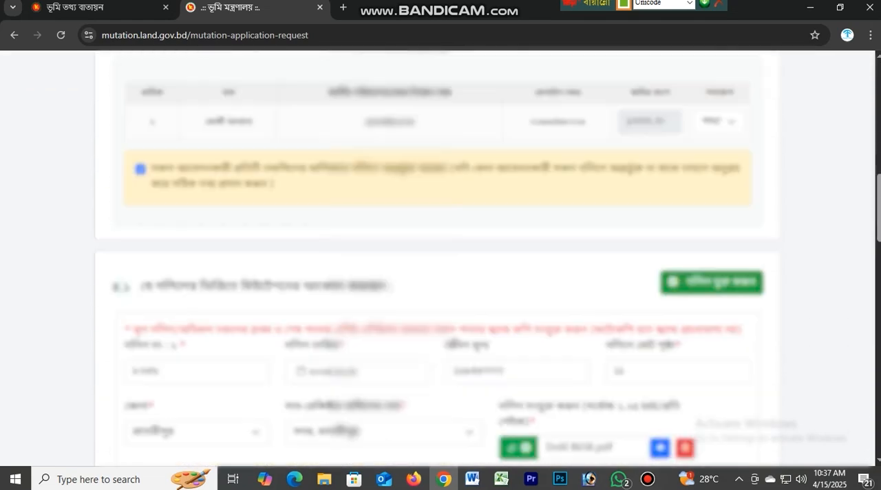
scroll(529, 361, down, 1)
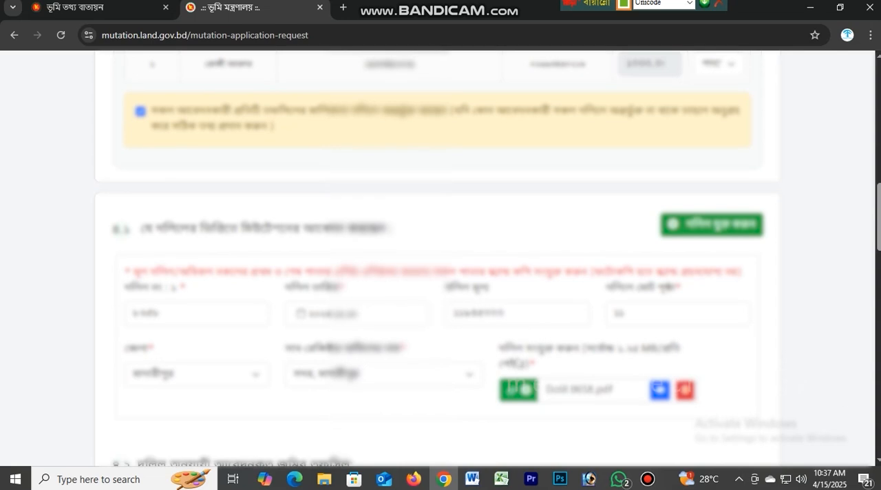
scroll(507, 357, down, 11)
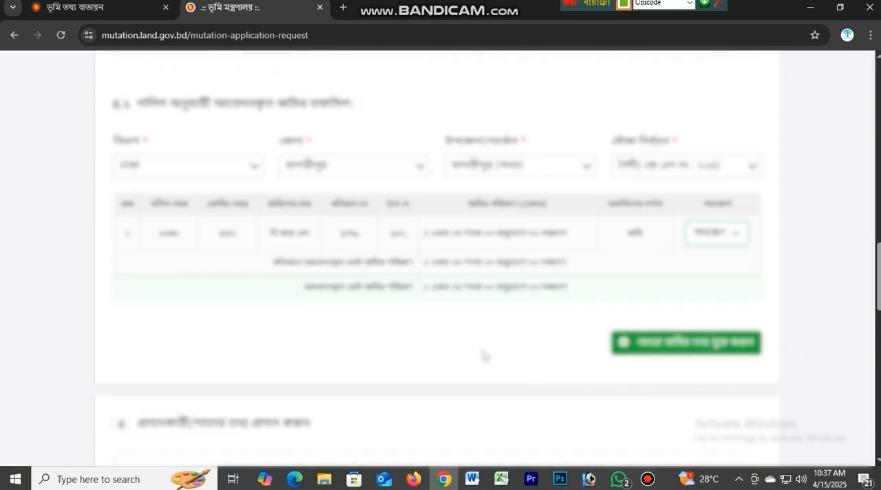
scroll(482, 355, down, 5)
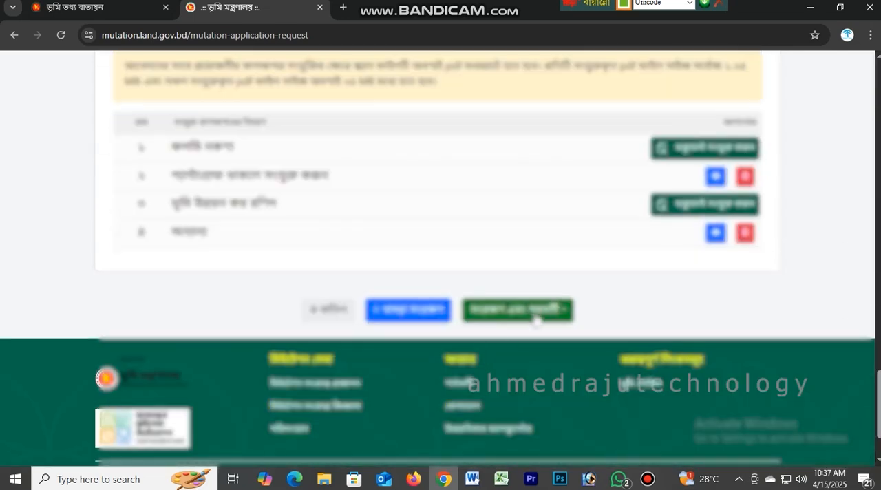
click(534, 314)
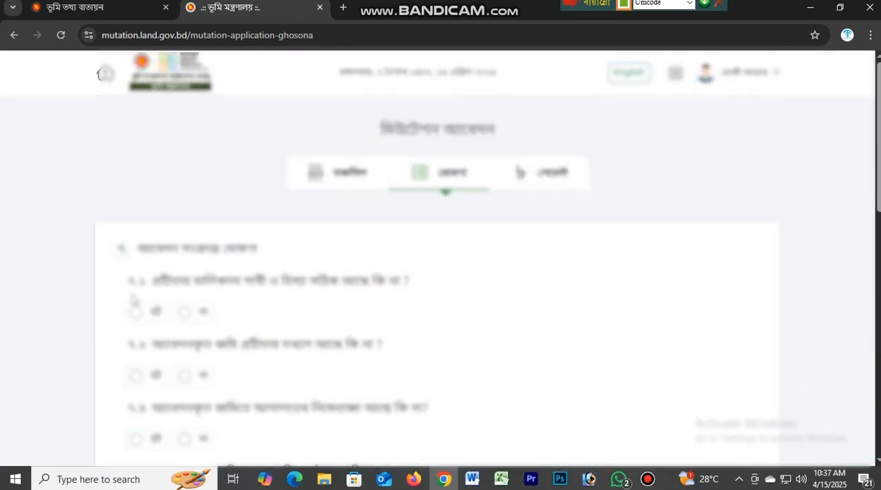
- Answer declarations ৭.১ and ৭.২ with হ্যাঁ, ৭.৩ and ৭.৪ with না, and ৭.৫ with হ্যাঁ
drag(162, 283, 389, 282)
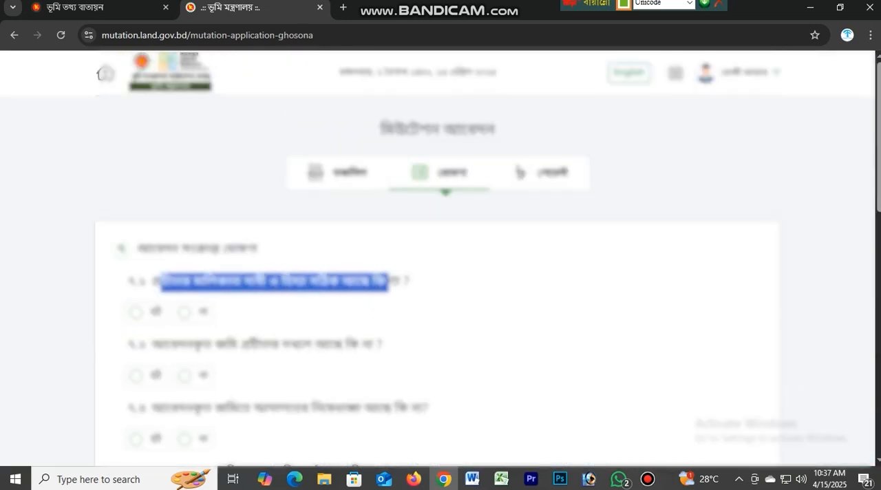
click(269, 308)
click(137, 314)
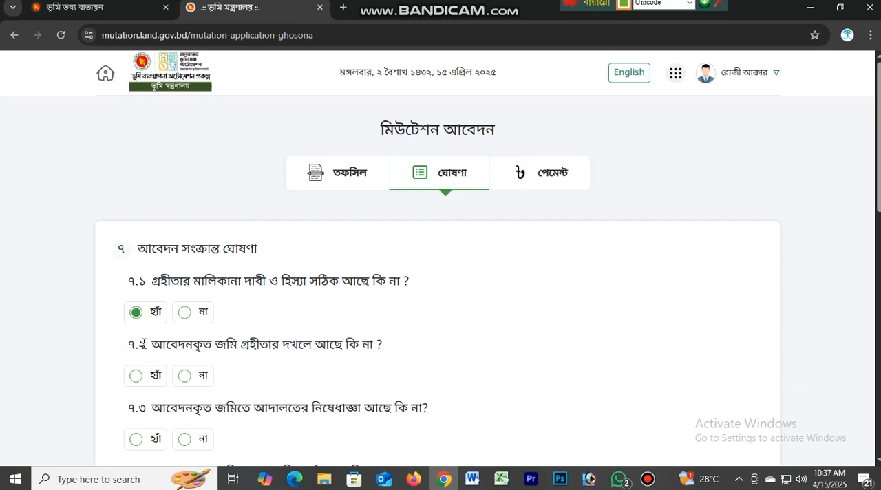
click(135, 376)
scroll(137, 377, down, 2)
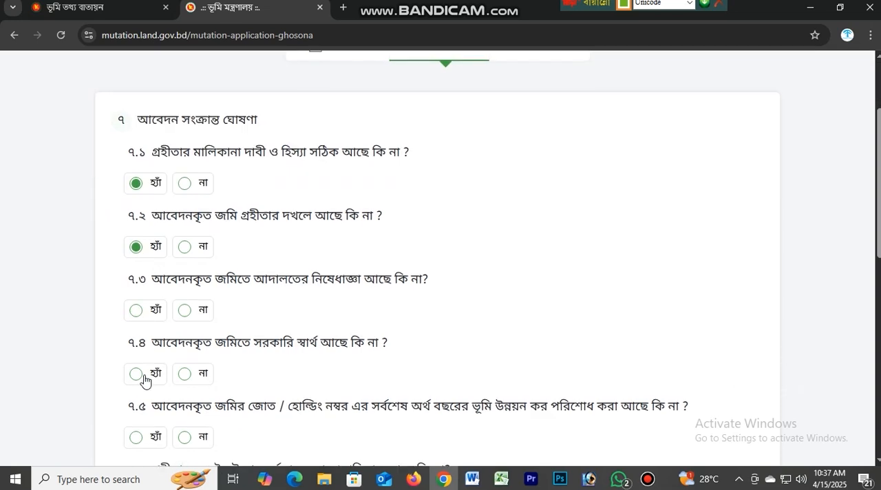
click(183, 311)
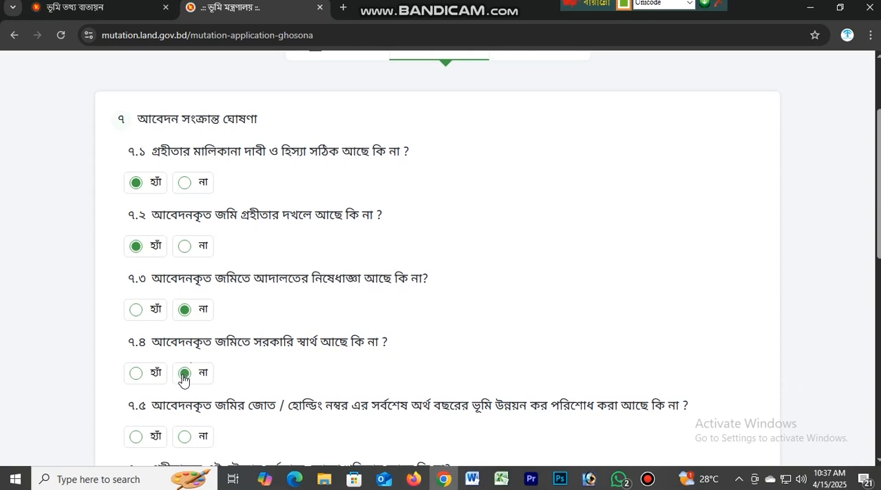
click(135, 437)
- Answer declaration ৭.৬ with না, accept the ৬০ বিঘা and truthfulness statement, and submit the application
scroll(132, 434, down, 1)
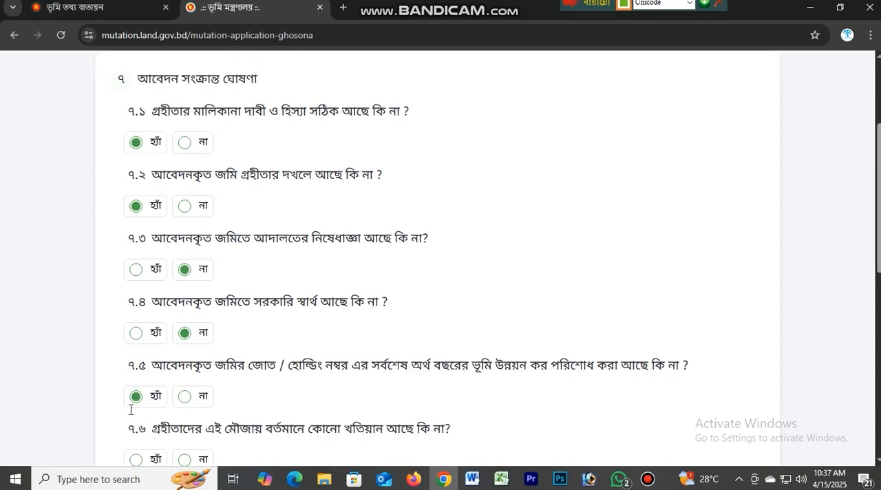
scroll(130, 410, down, 3)
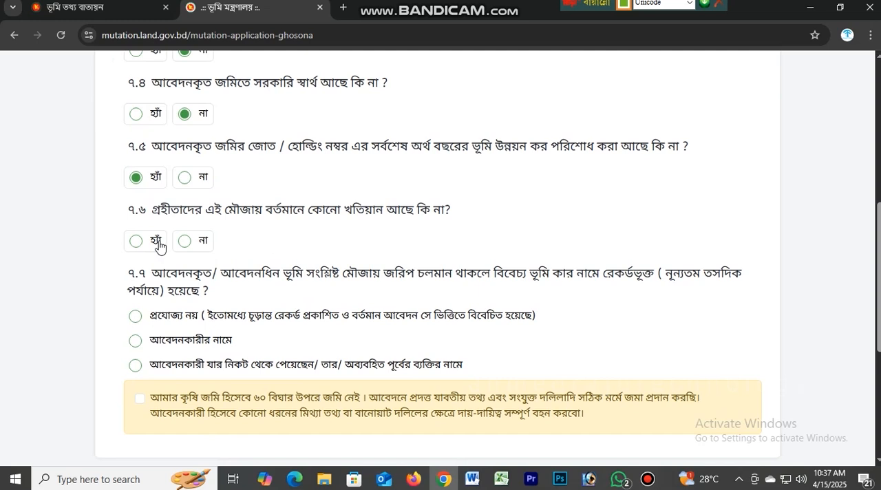
click(140, 399)
scroll(140, 404, down, 2)
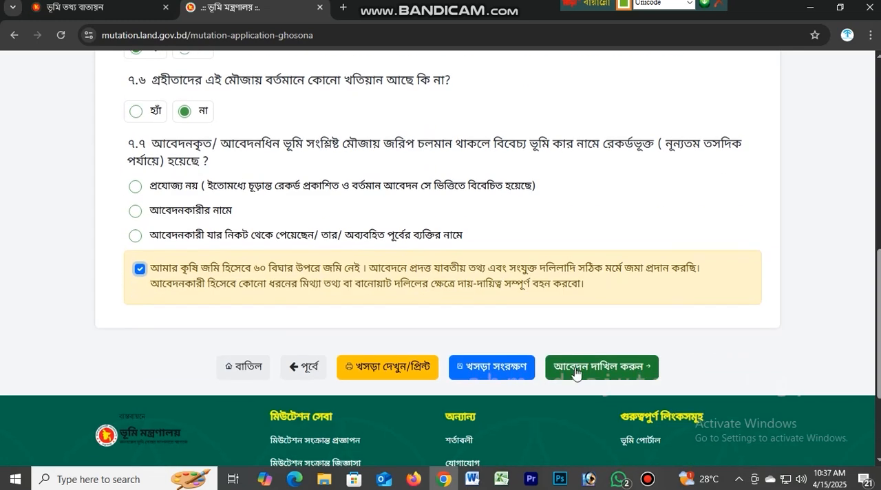
click(575, 373)
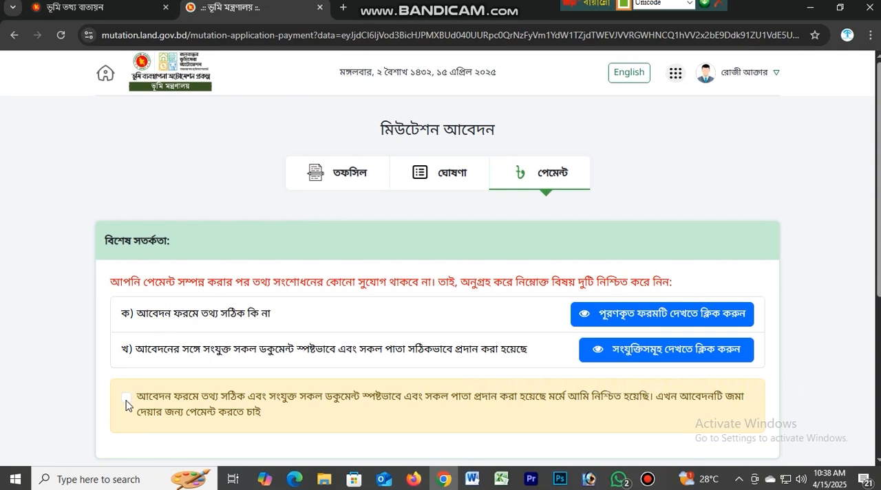
- Confirm that the form and attachments are correct, and start the fee payment by ইন্টারনেট ব্যাংকিং through the বিকাশ gateway
click(126, 397)
scroll(82, 372, down, 2)
click(375, 352)
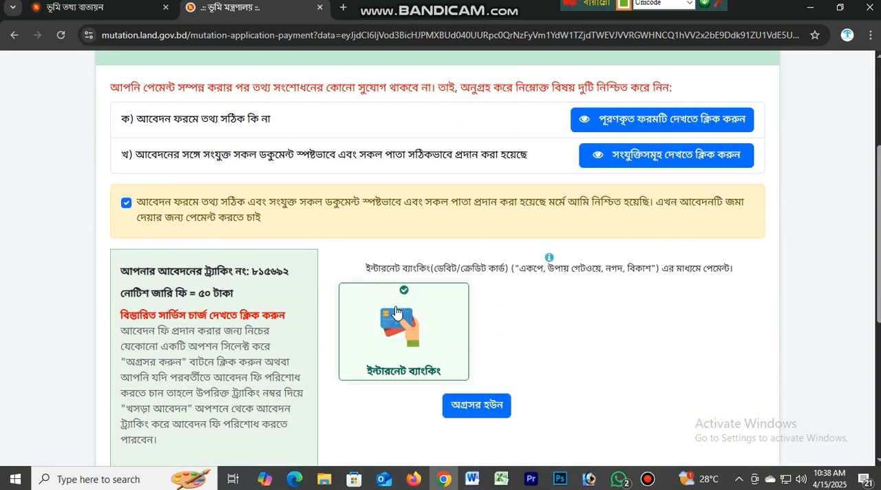
click(466, 406)
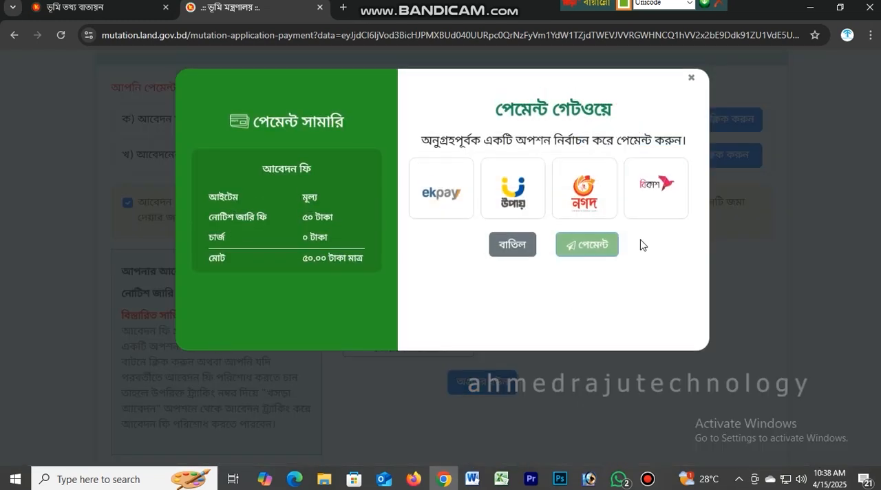
click(645, 203)
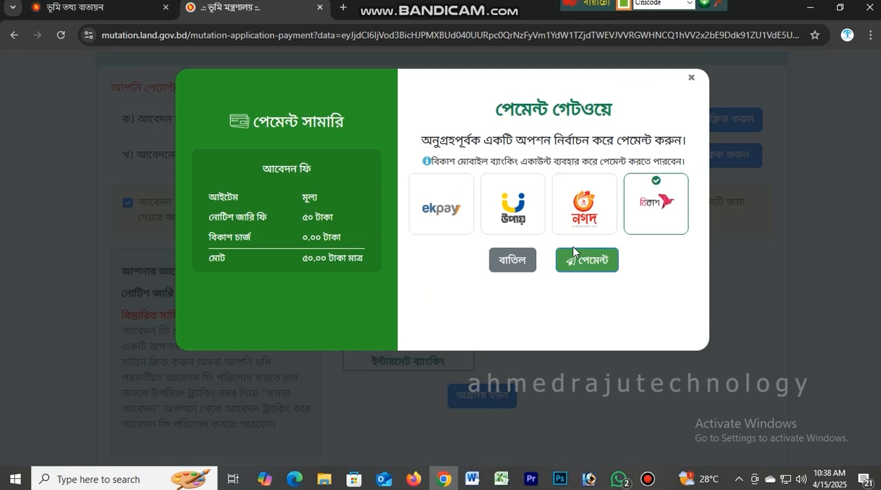
click(572, 260)
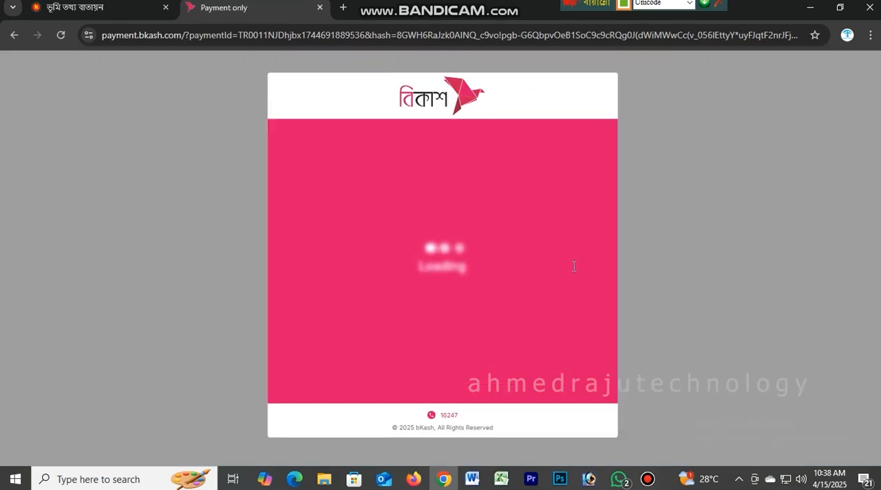
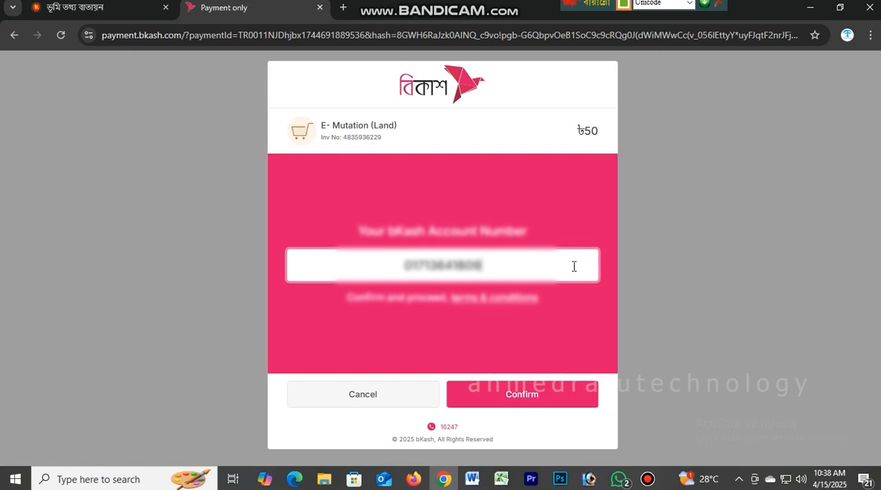
- Enter the payer's bKash account number for the E-Mutation (Land) payment and confirm it
click(530, 377)
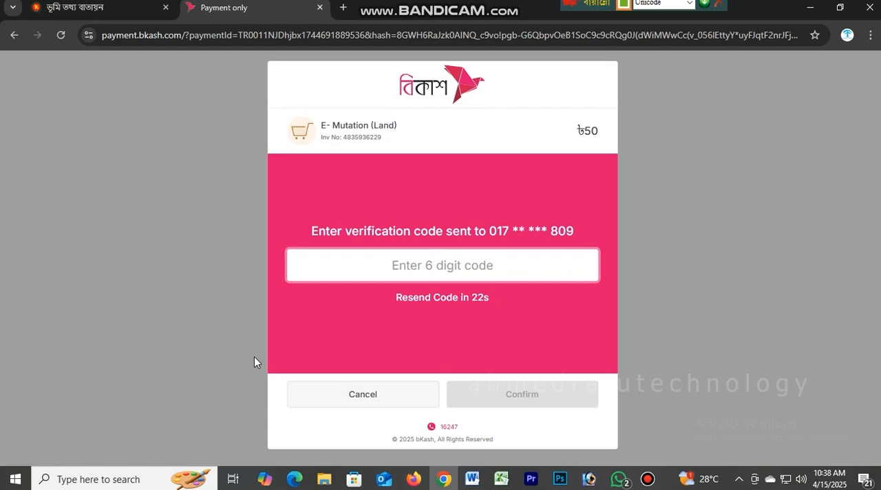
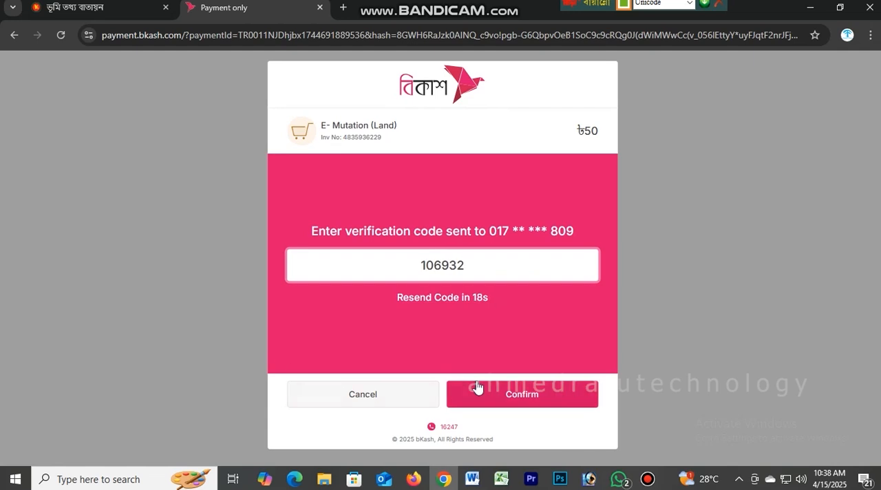
- Enter the 6-digit verification code and the bKash account PIN, confirming each to complete the payment
click(506, 393)
text(****)
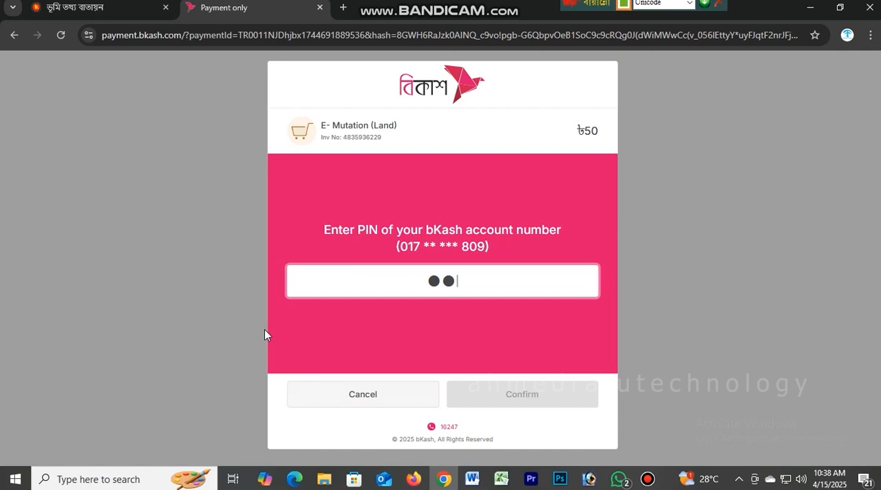
text(*)
click(505, 402)
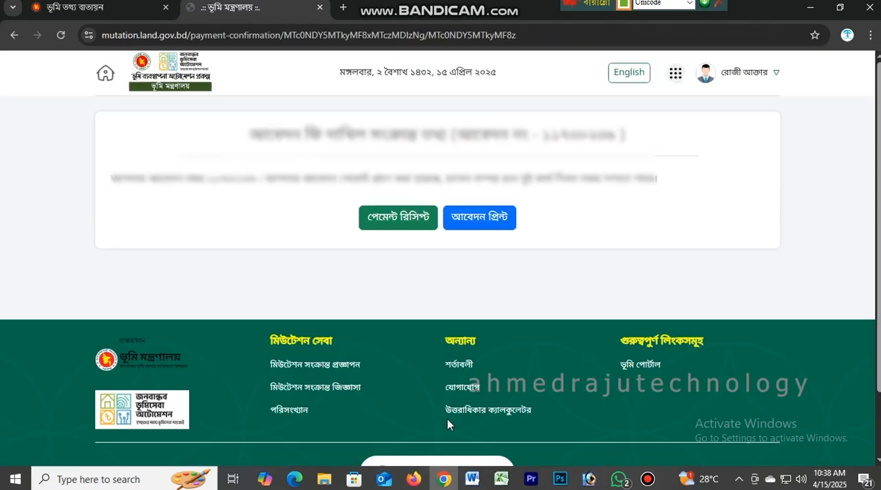
- Open the printable copy of the submitted application and examine its applicant, donor, attachment, declaration and fee details
click(472, 222)
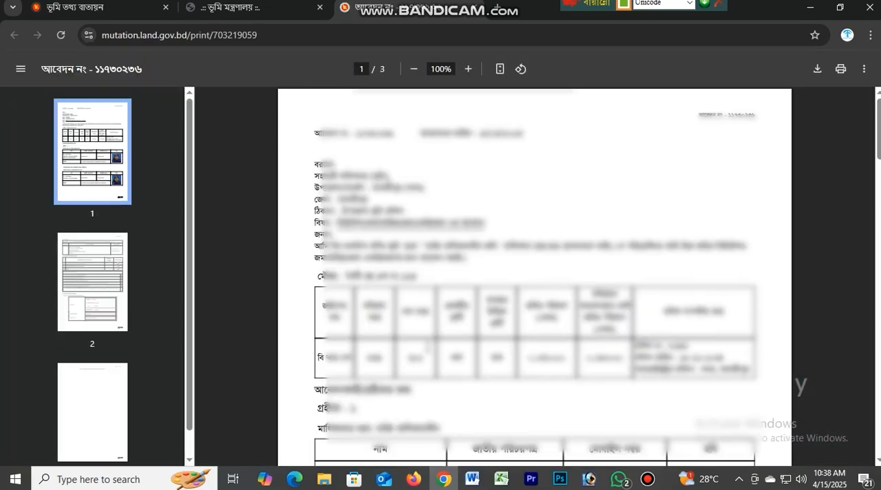
scroll(427, 348, down, 5)
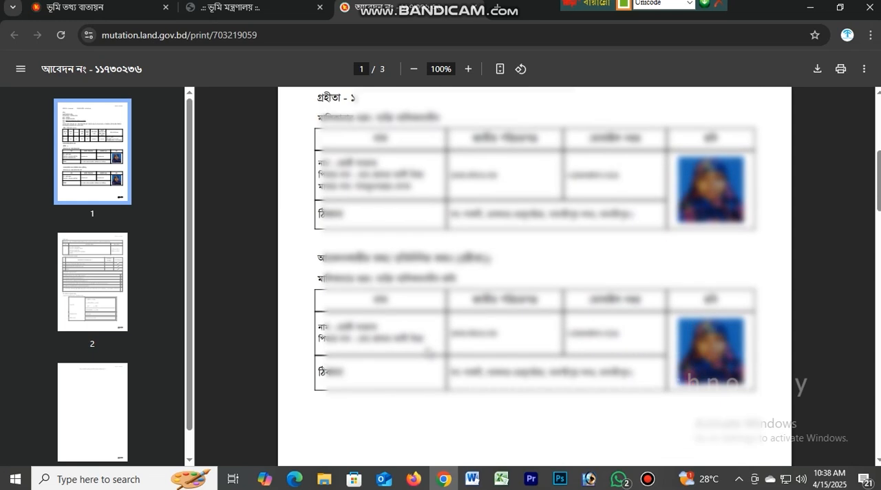
scroll(427, 351, down, 12)
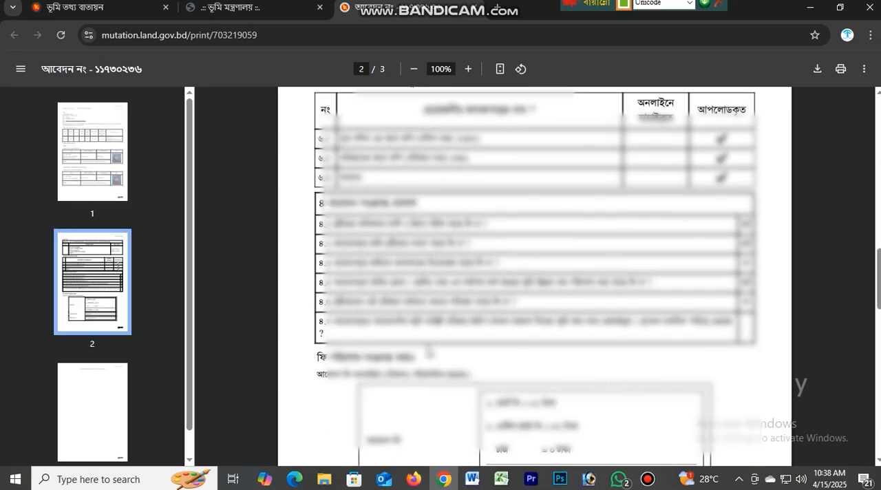
scroll(427, 351, down, 12)
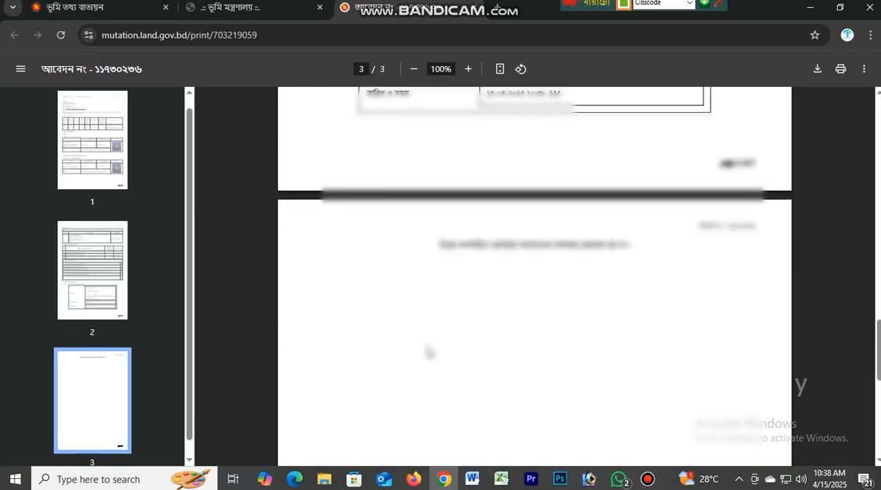
scroll(427, 350, down, 3)
scroll(428, 350, up, 10)
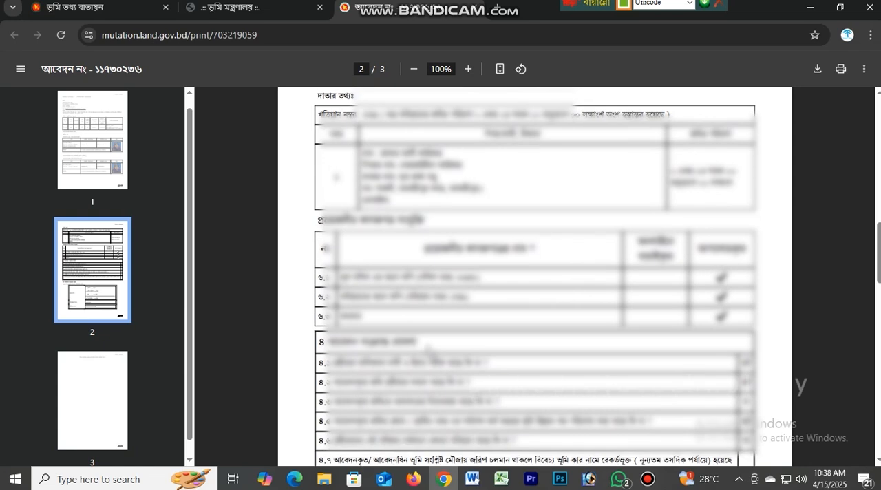
scroll(427, 351, up, 12)
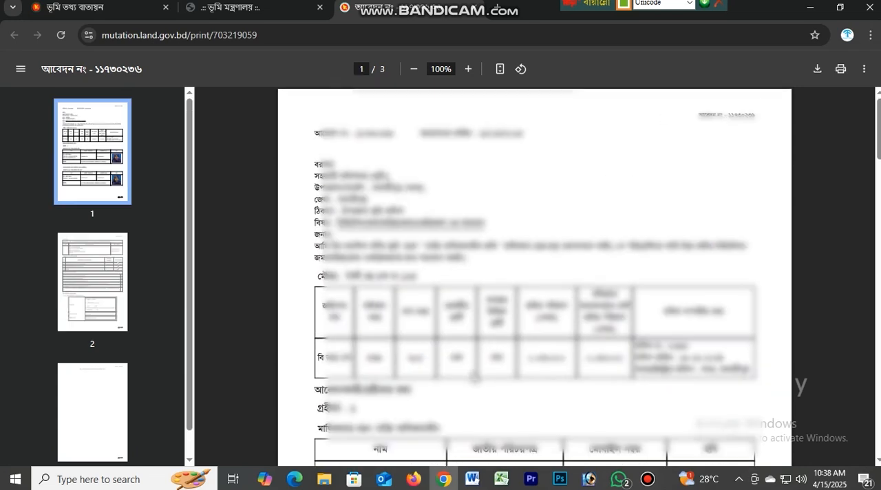